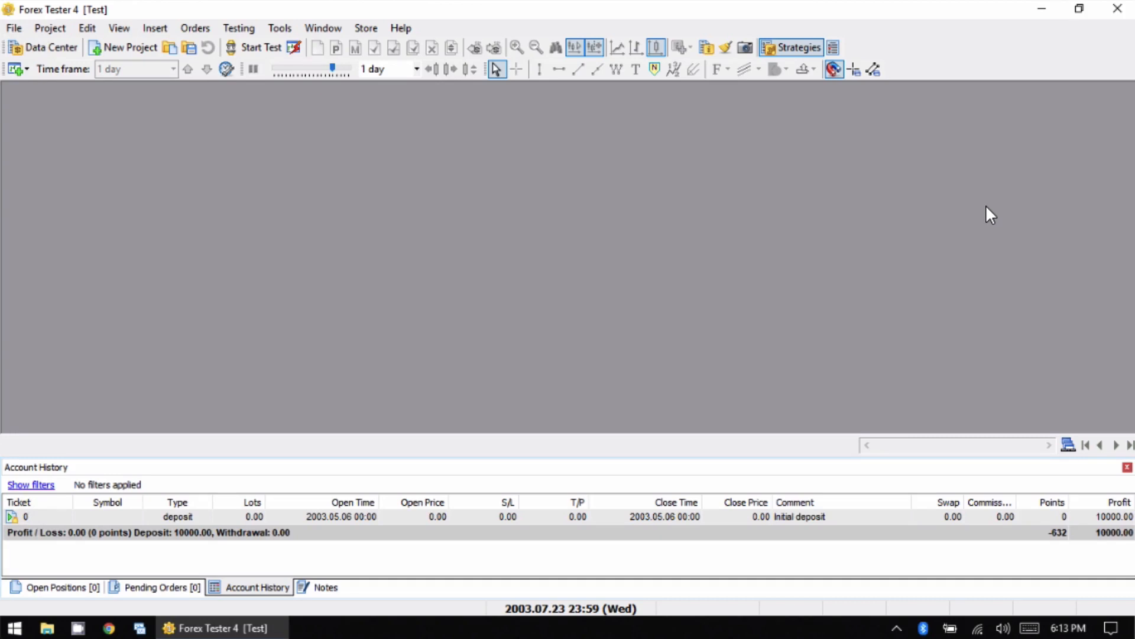
Step: Download only the 1-minute USDJPY history from 2003.05.06 to 2019.07.05 for the Advanced Data Feed broker and close the data center
left_click(50, 53)
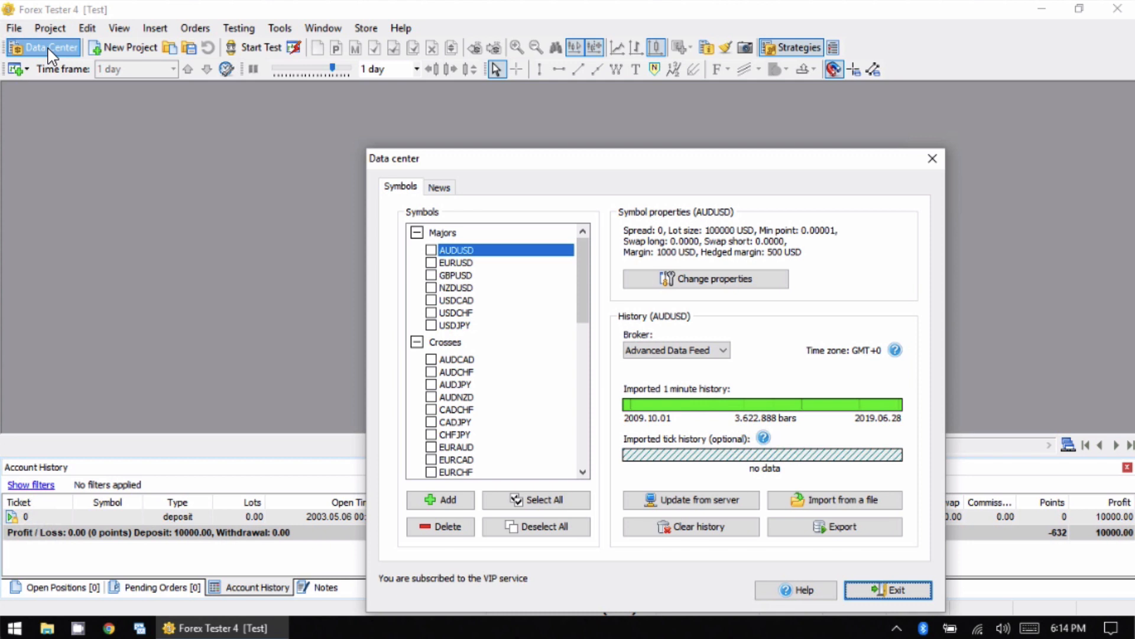
left_click(468, 275)
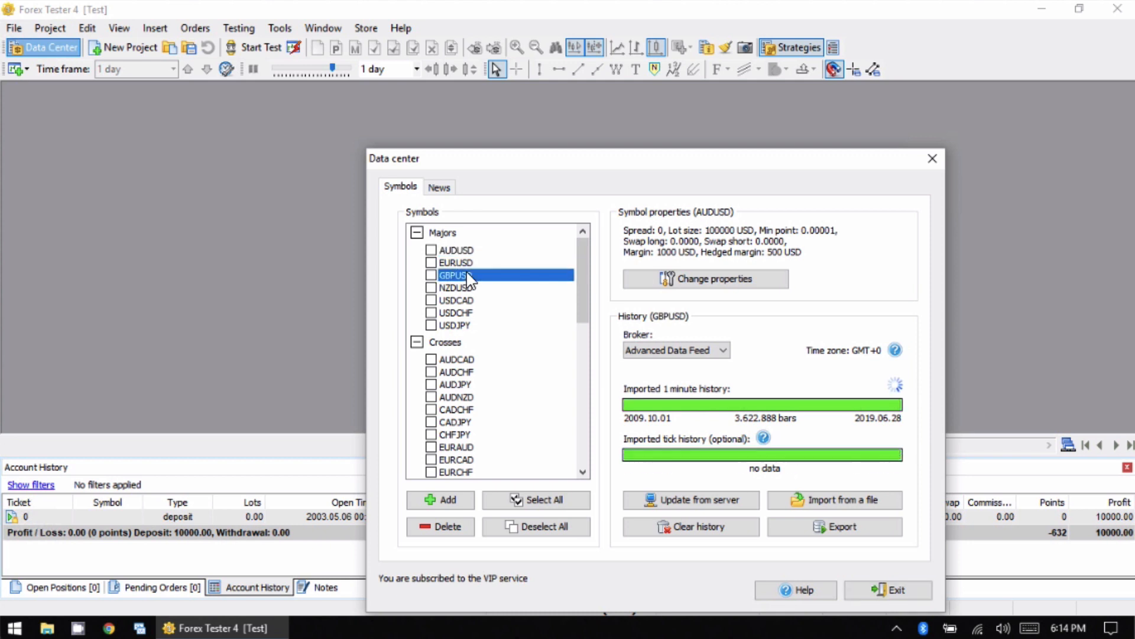
left_click(466, 289)
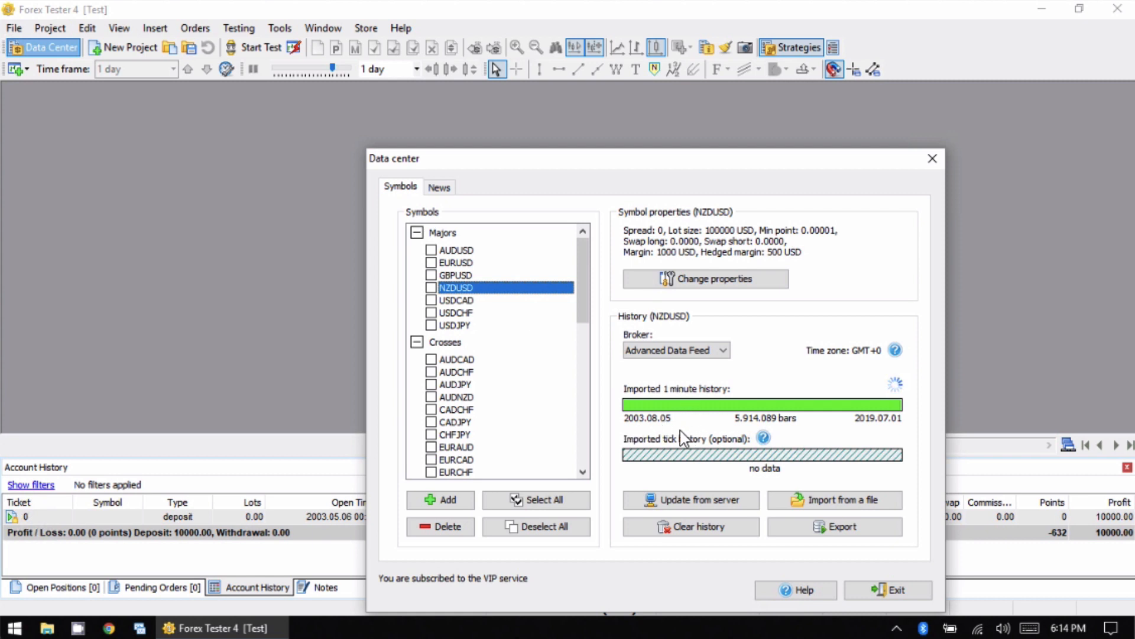
left_click(445, 325)
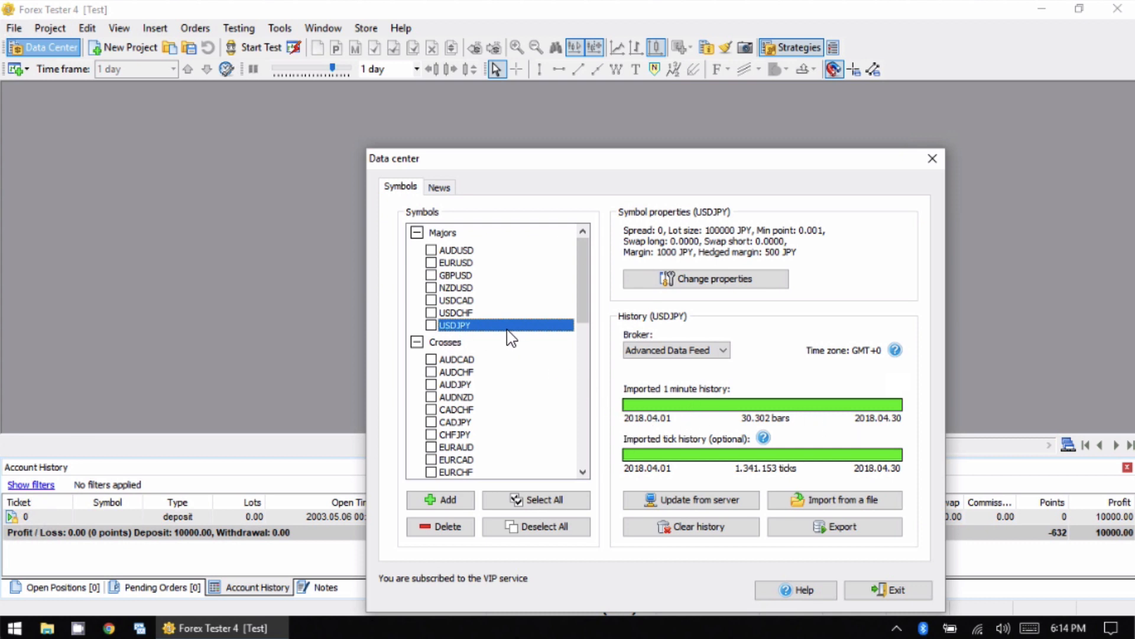
left_click(664, 499)
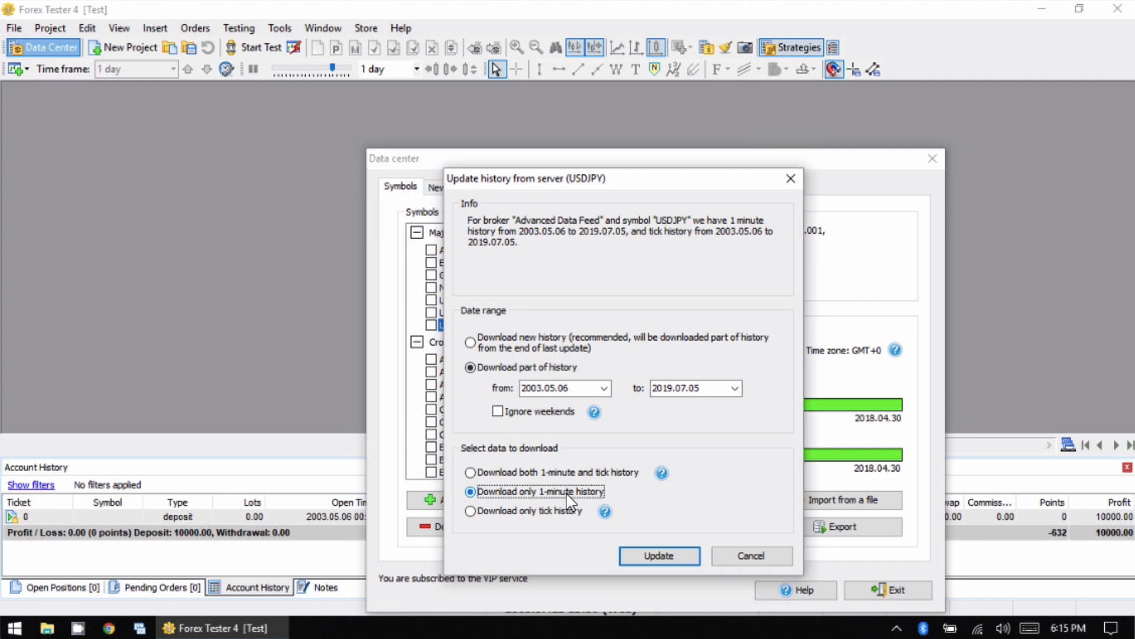
left_click(660, 555)
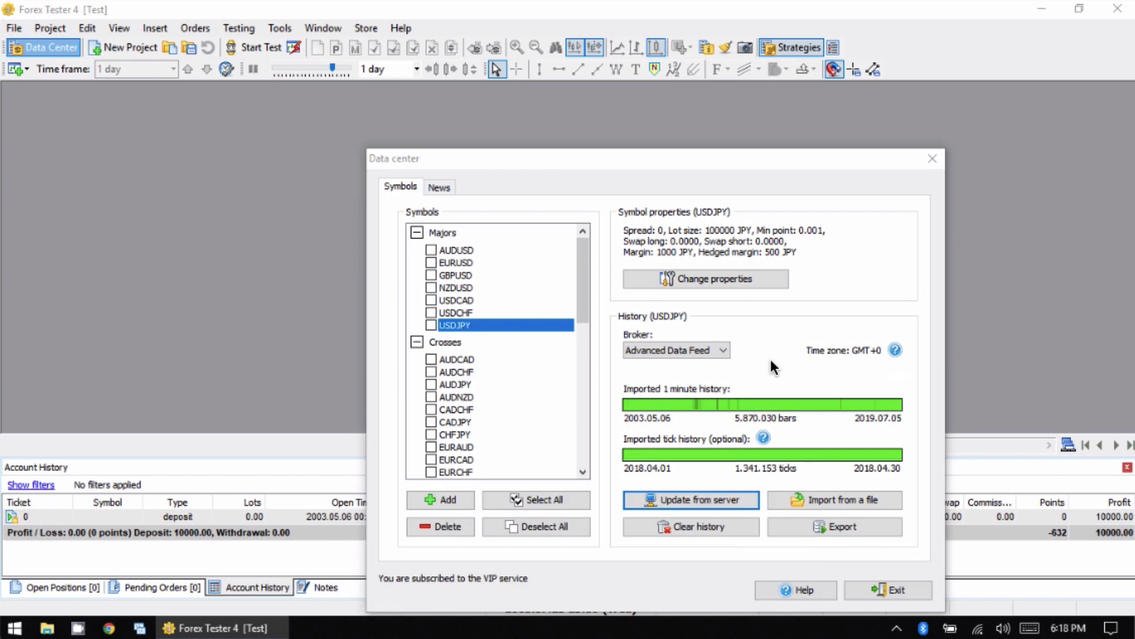
left_click(883, 587)
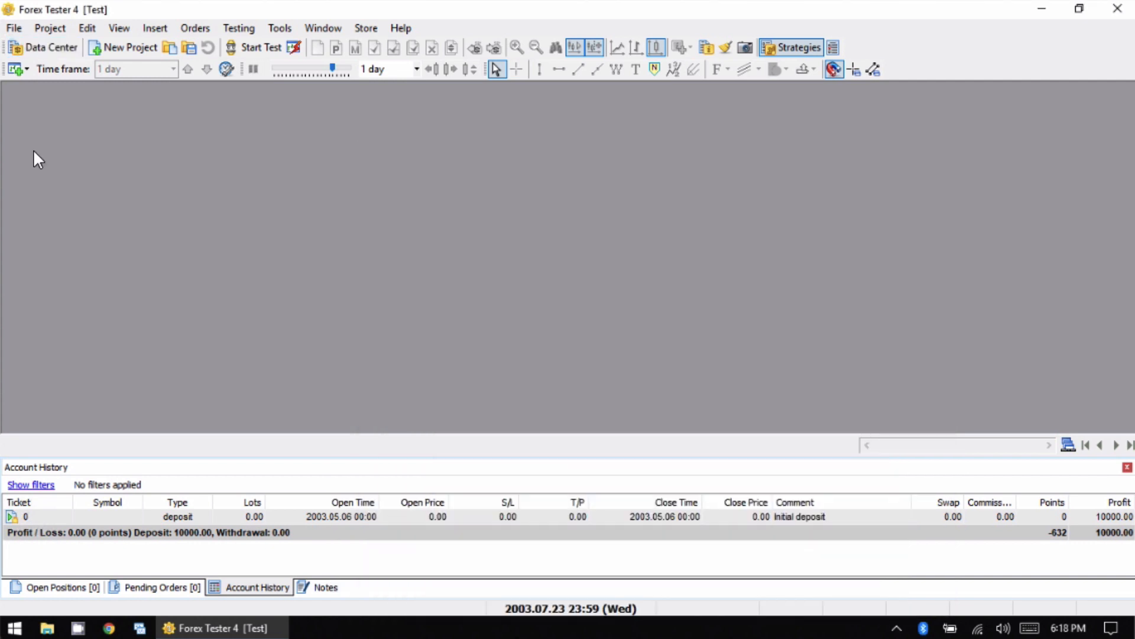
Step: Open a maximized EURUSD chart, start the test and pause it at 19 May 2003
left_click(23, 69)
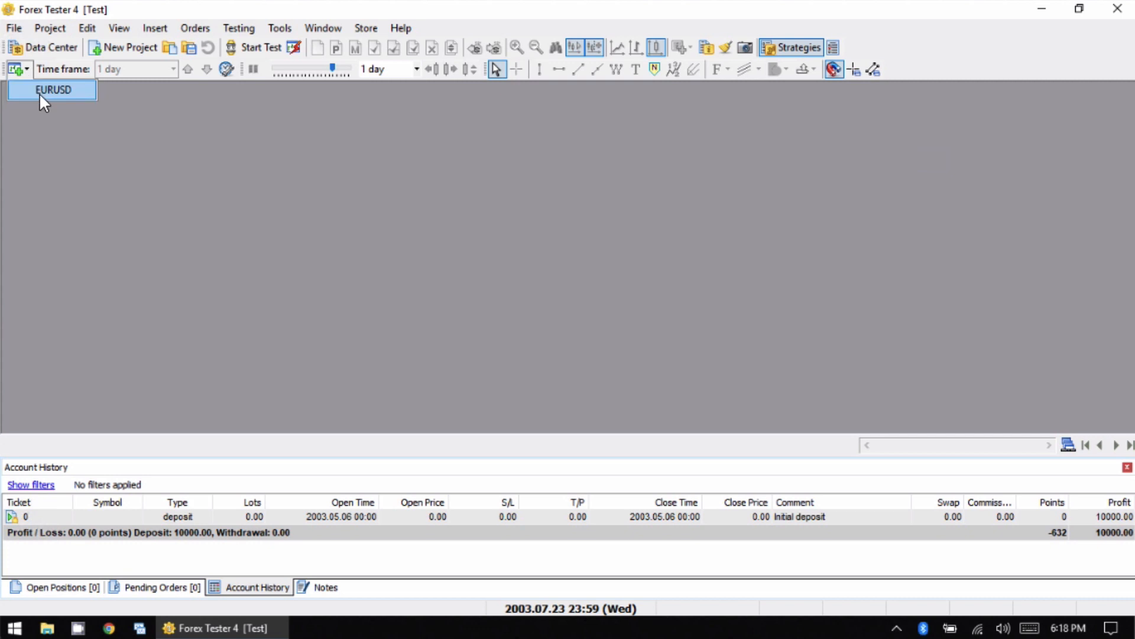
left_click(39, 91)
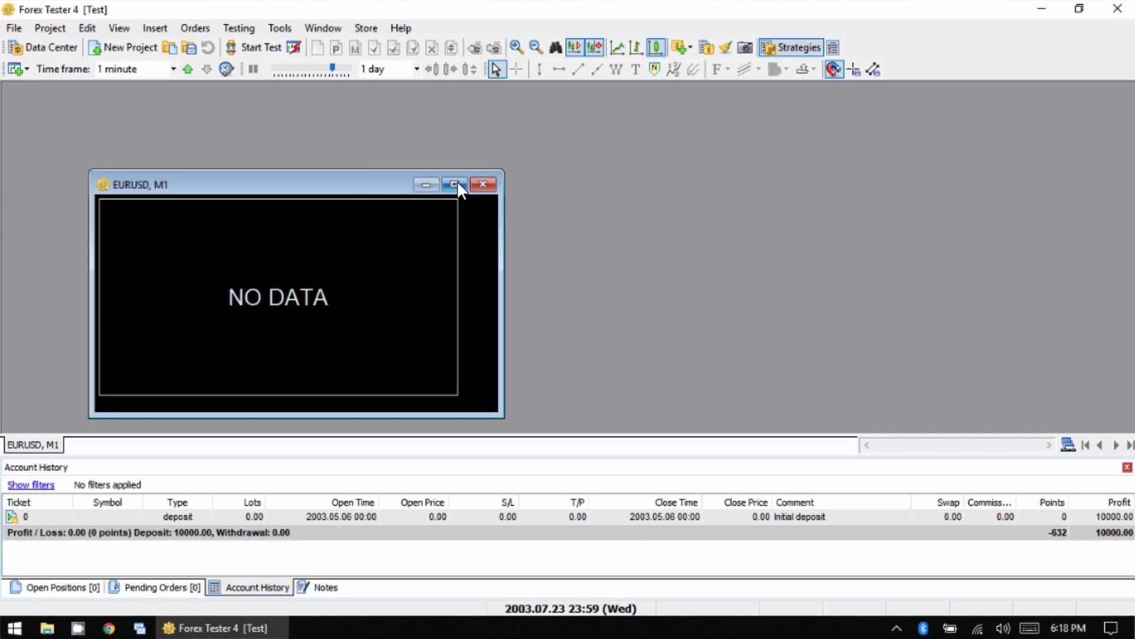
left_click(455, 185)
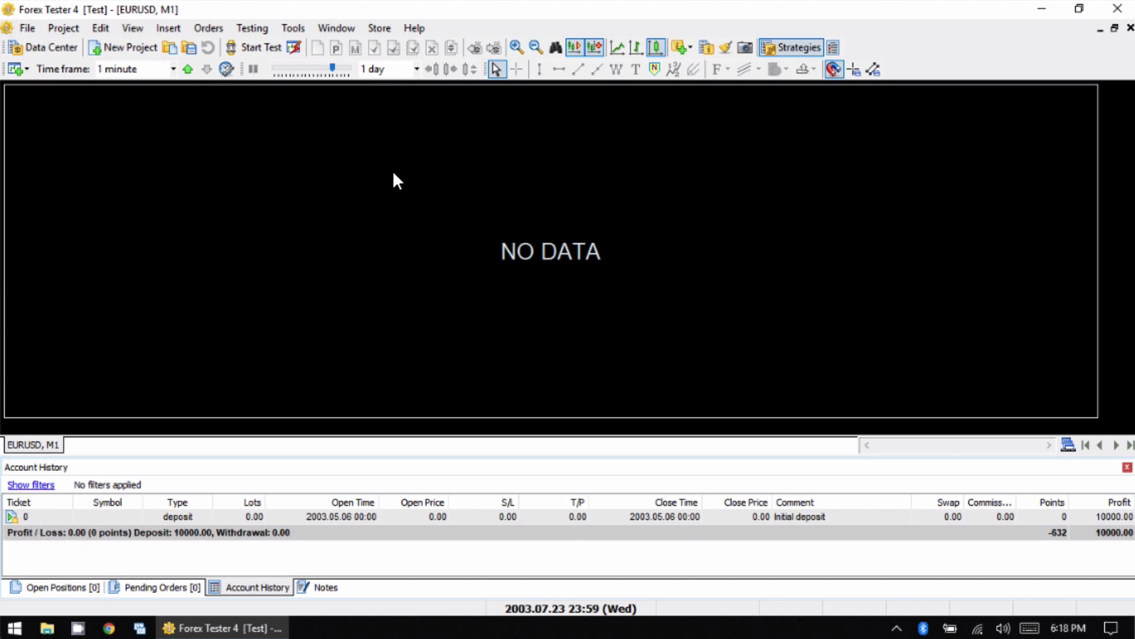
left_click(270, 47)
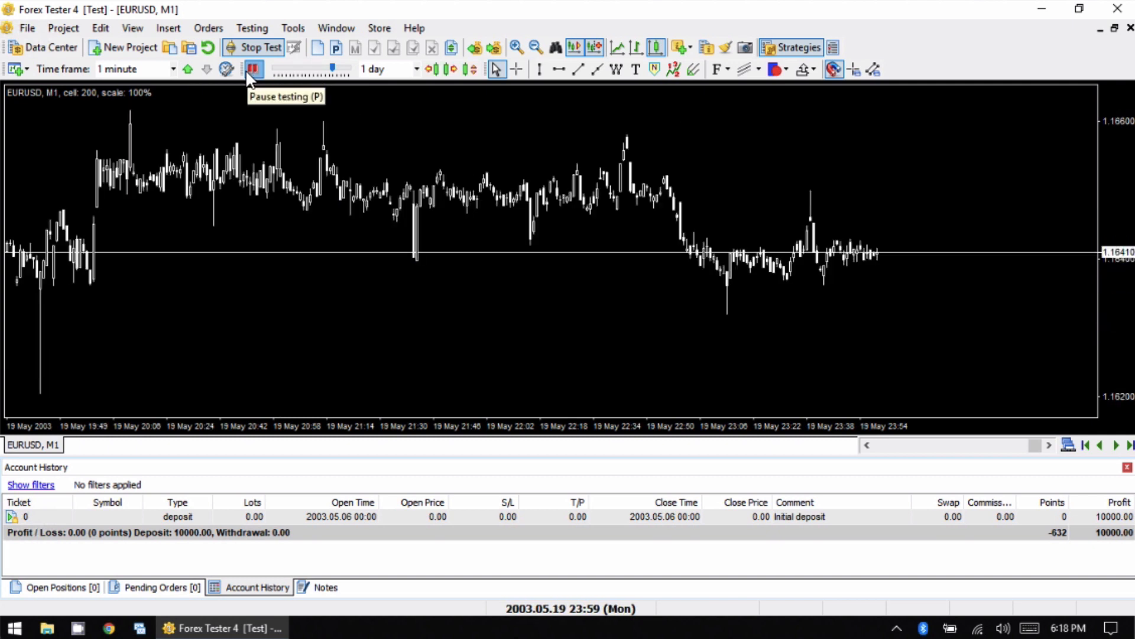
left_click(248, 70)
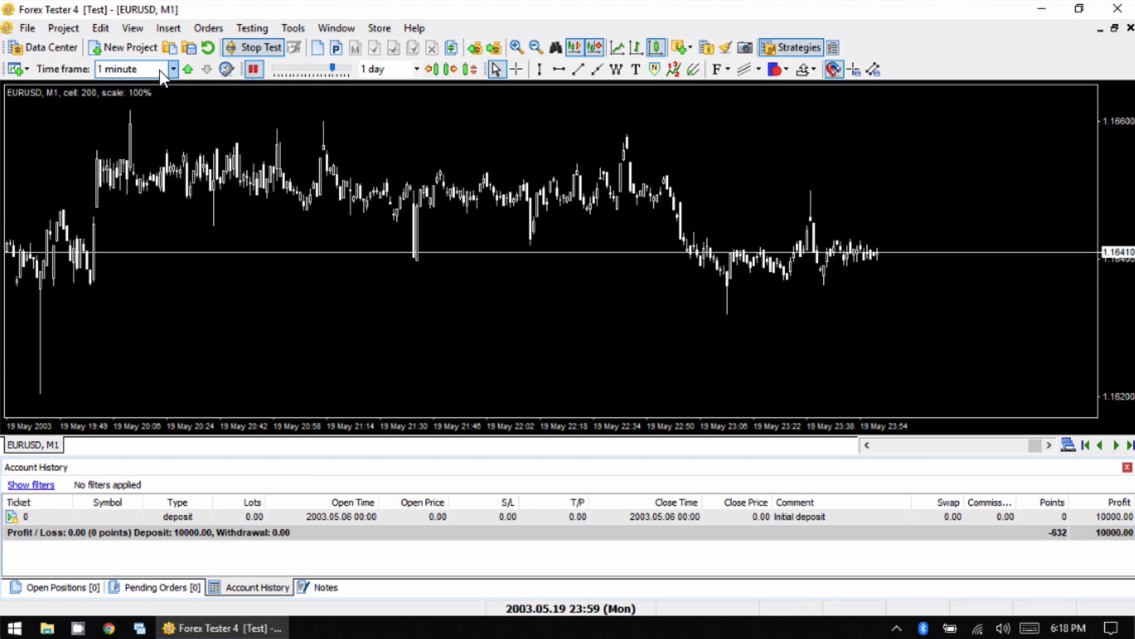
Step: Set the chart time frame and the testing step to 1 day, and run the test to 4 July 2003
left_click(171, 70)
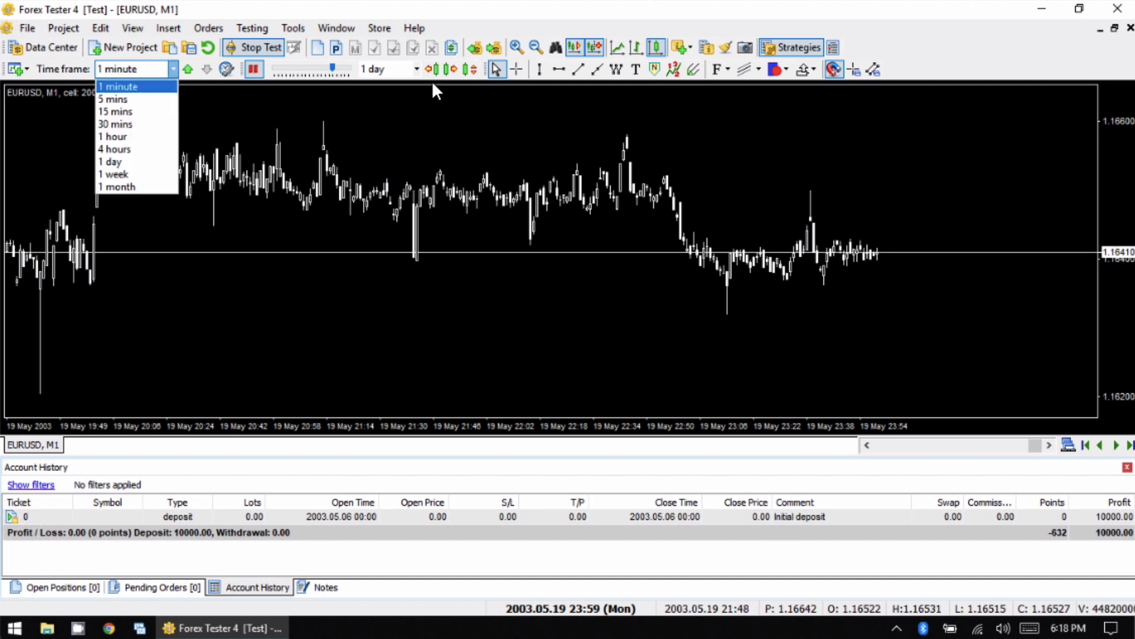
left_click(385, 97)
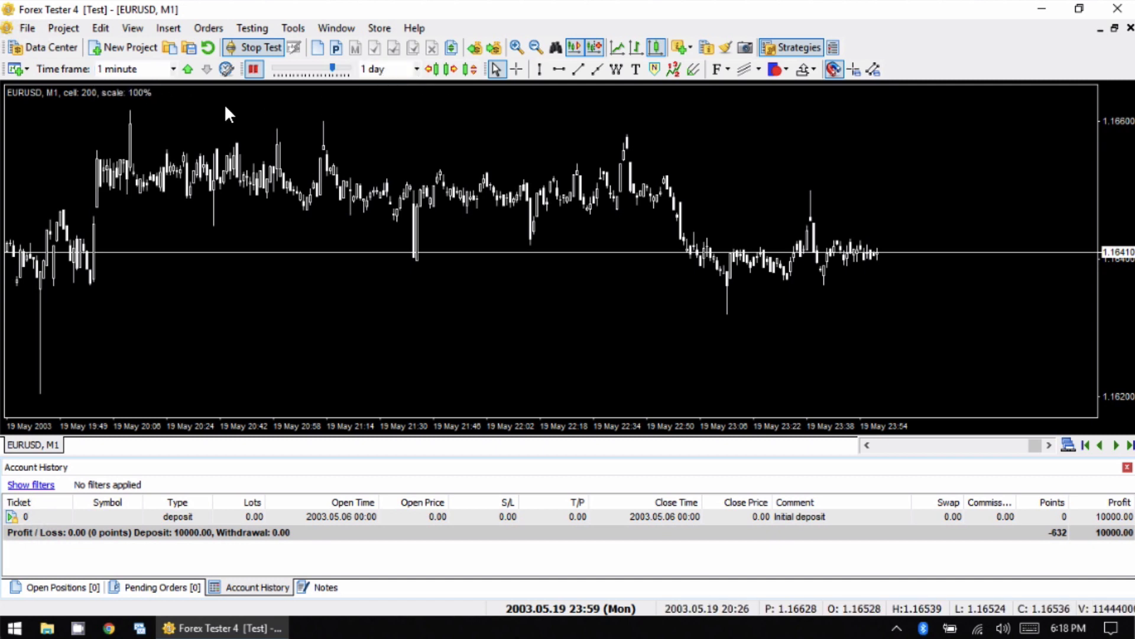
left_click(173, 70)
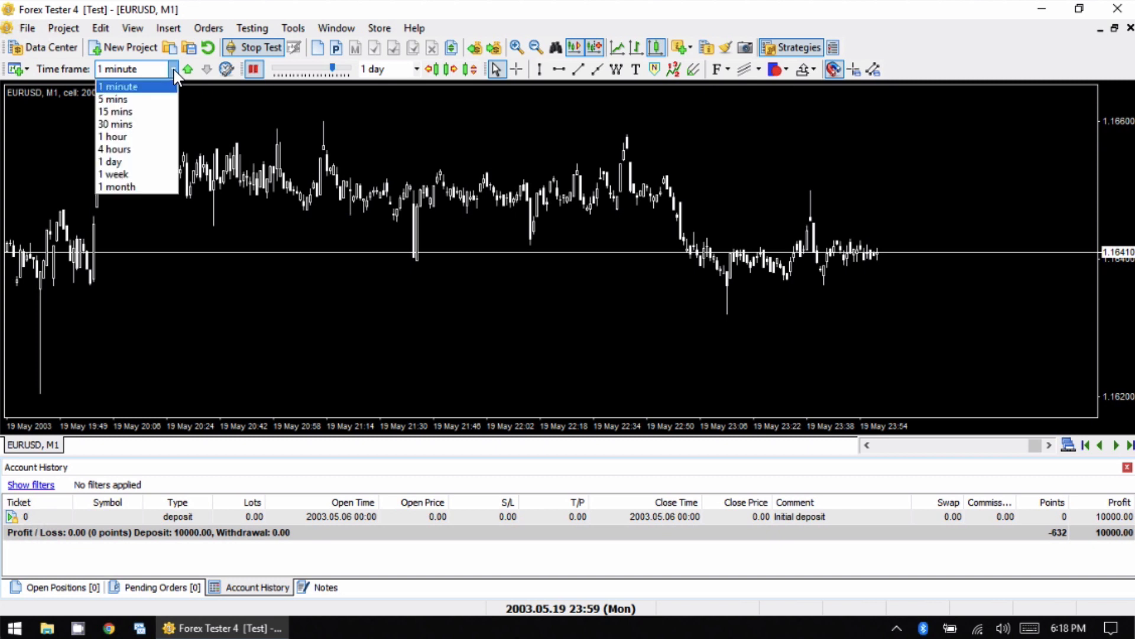
left_click(152, 162)
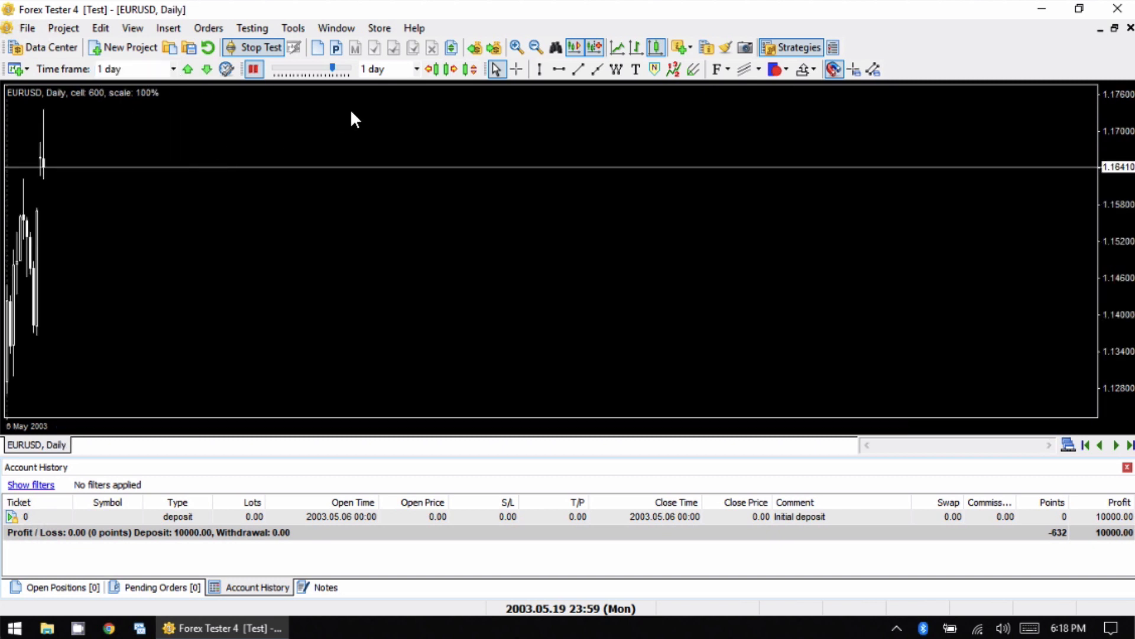
left_click(417, 70)
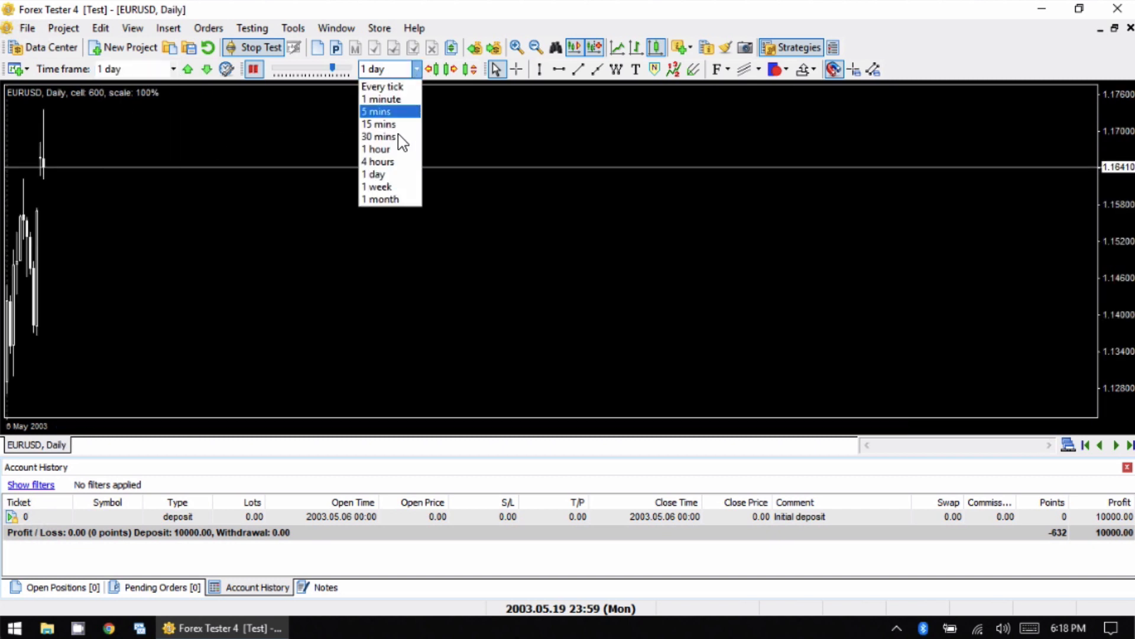
left_click(398, 174)
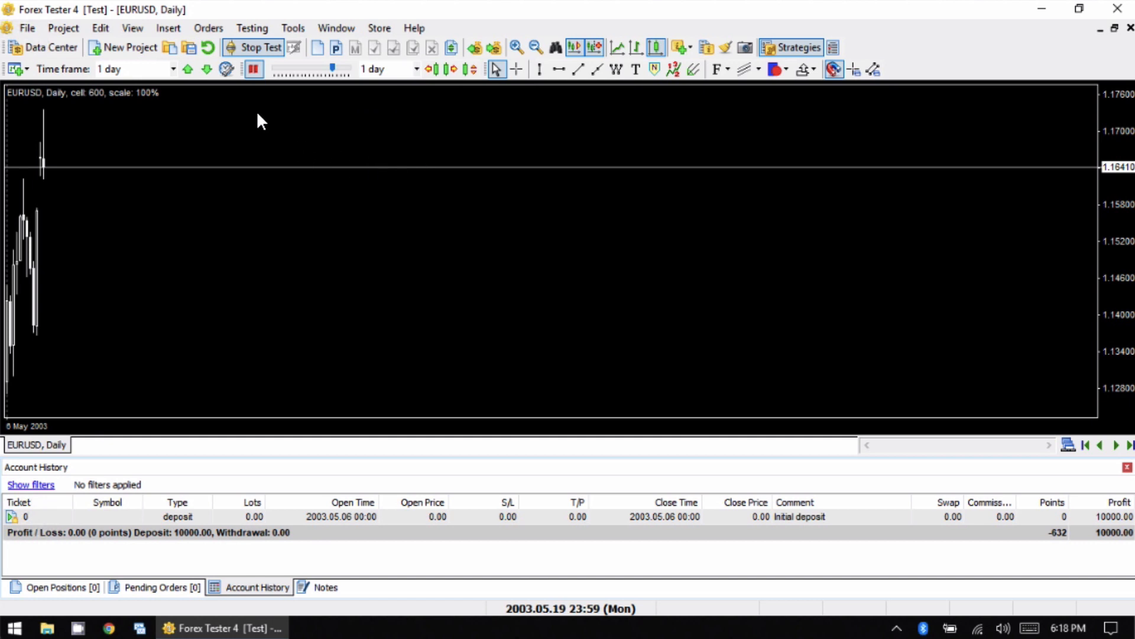
left_click(249, 74)
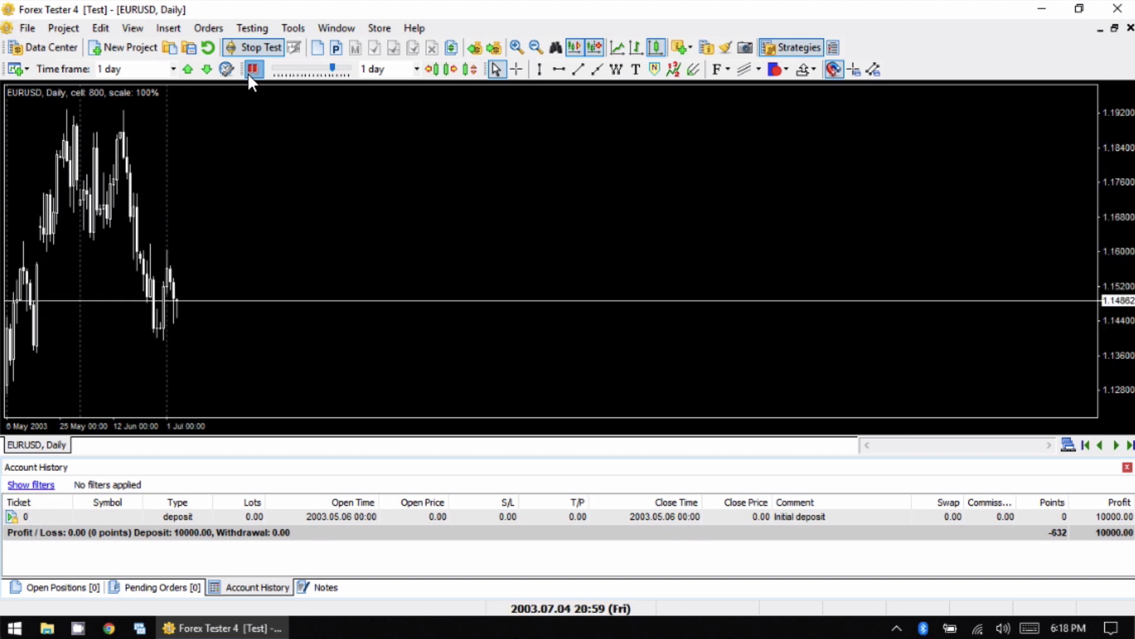
Step: Review the hot keys assigned to pausing and stepping the test in the program options
left_click(295, 27)
left_click(301, 69)
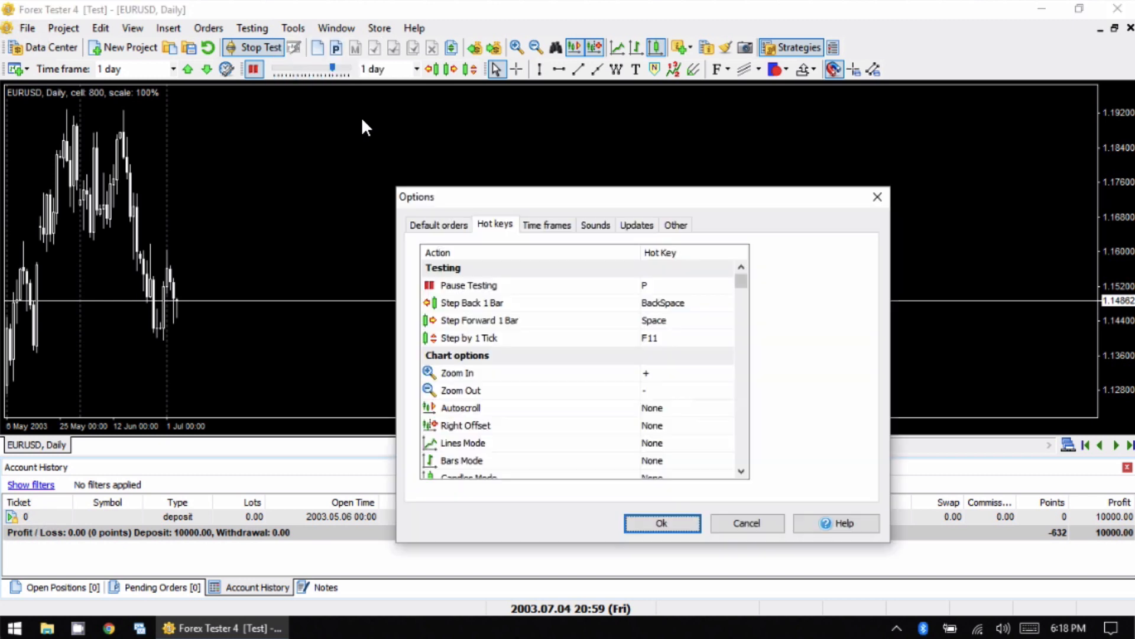
left_click(664, 288)
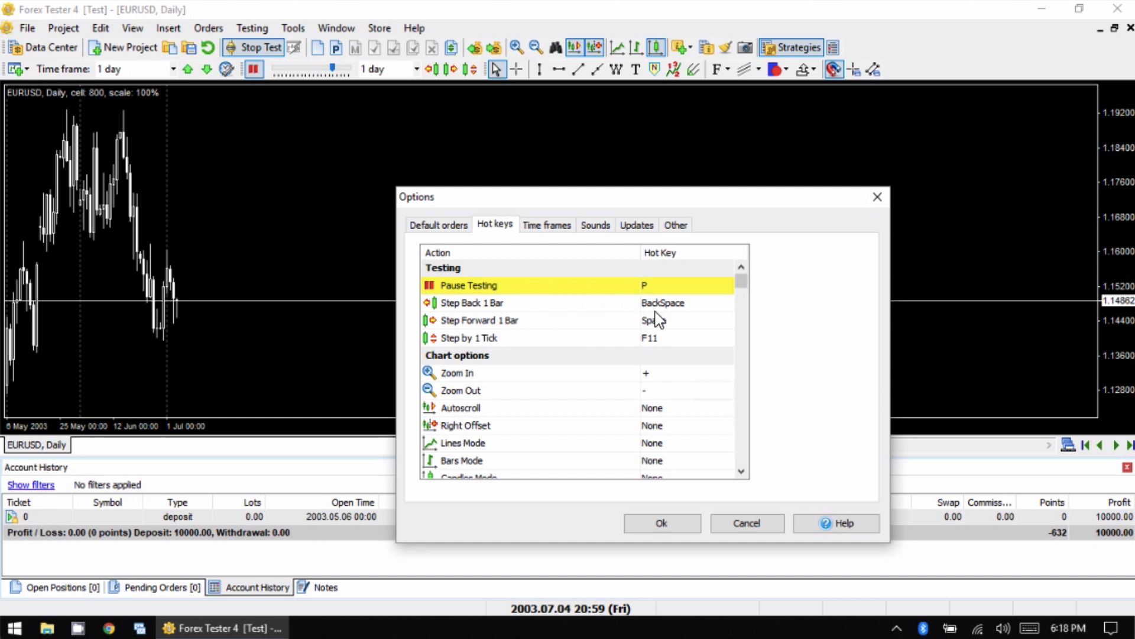
left_click(680, 523)
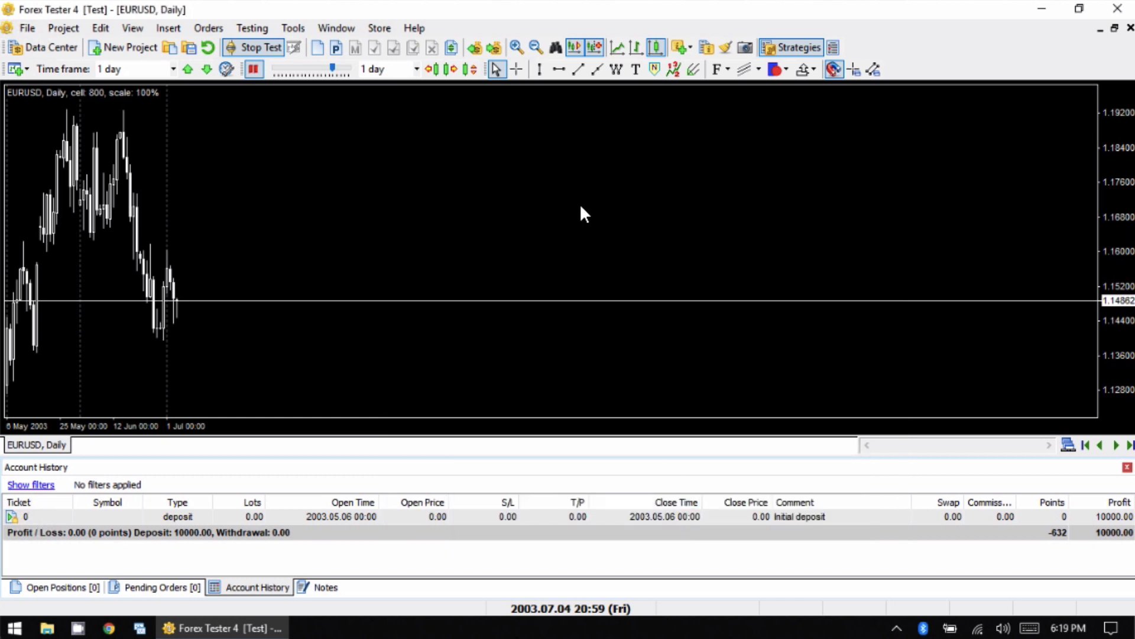
Step: Run the test to 23 July 2003 and step back and forward bar by bar to stop at 21 July
key("p")
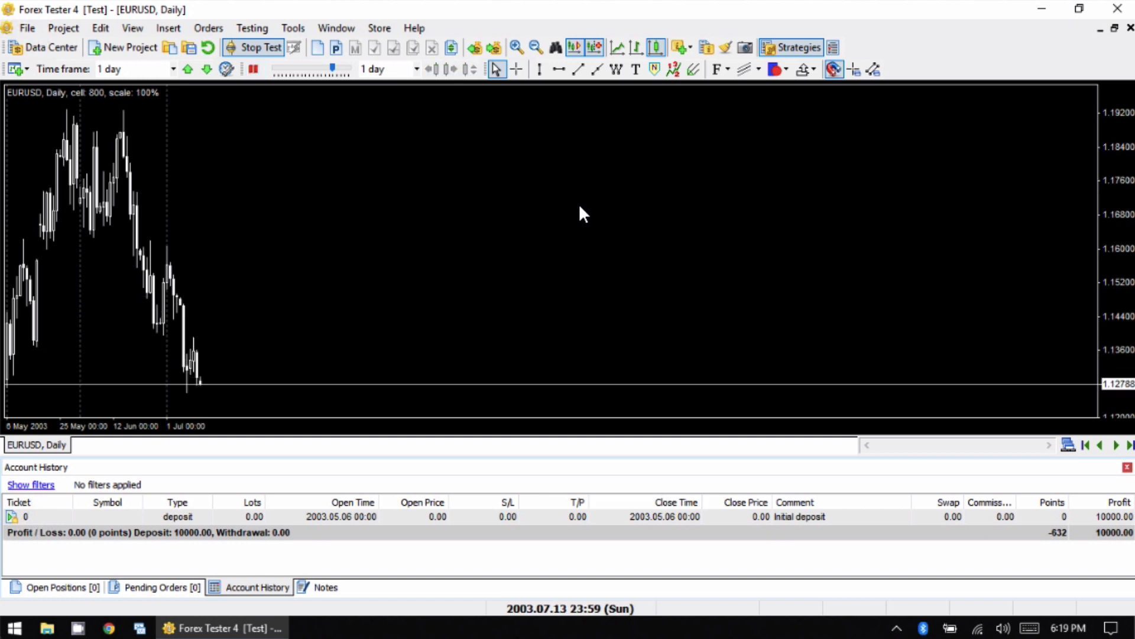
key("p")
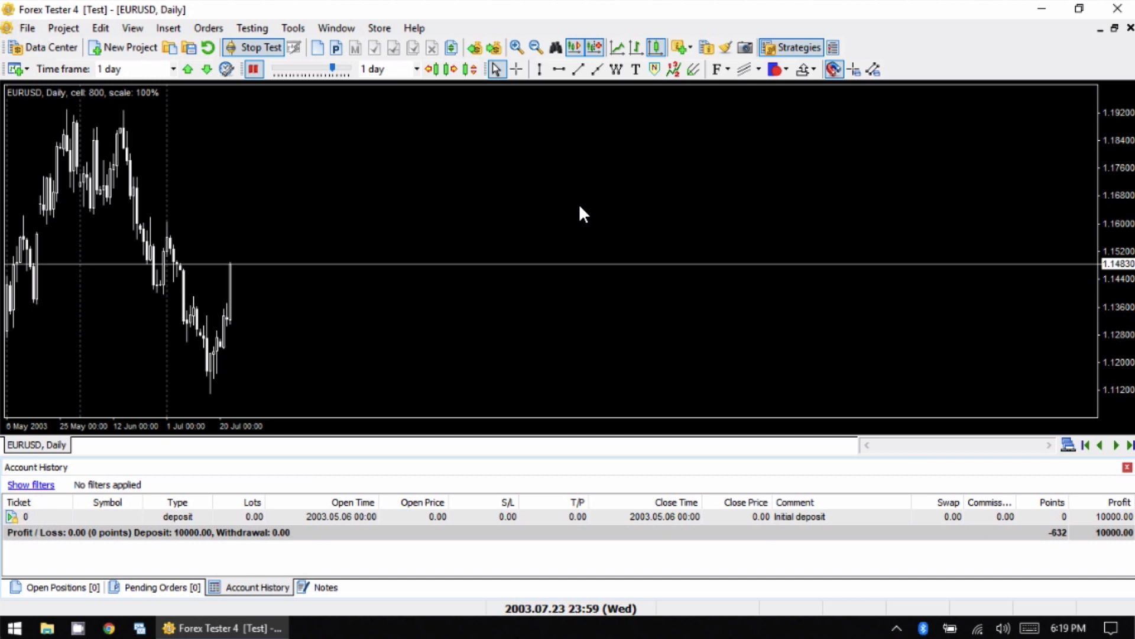
key("F11")
key("F11")
key("F11")
key("F11")
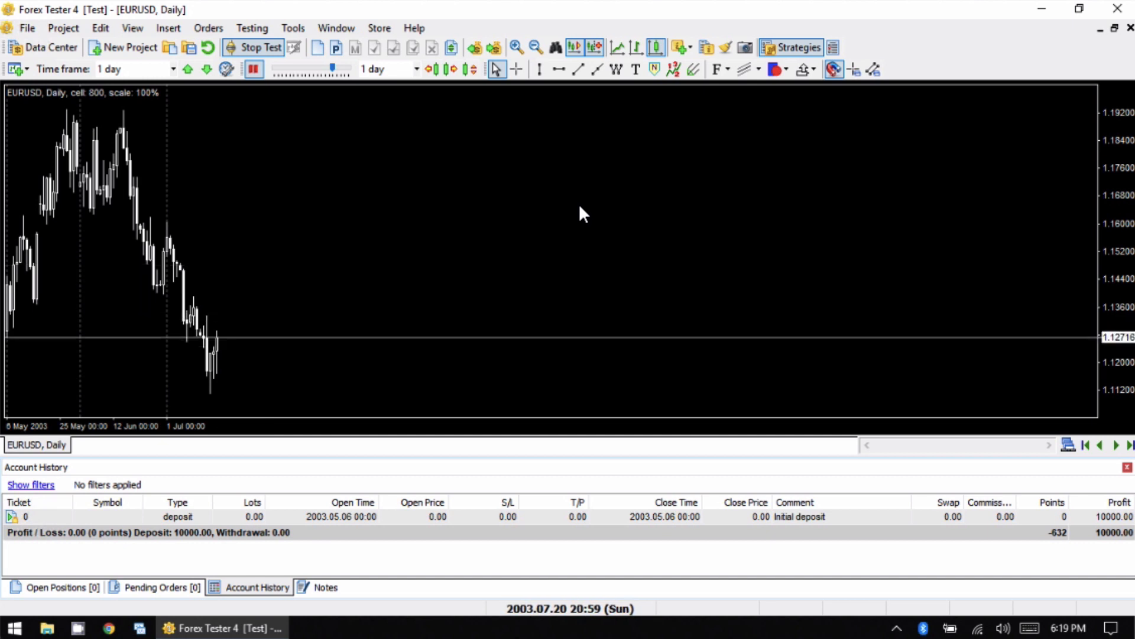
key("F12")
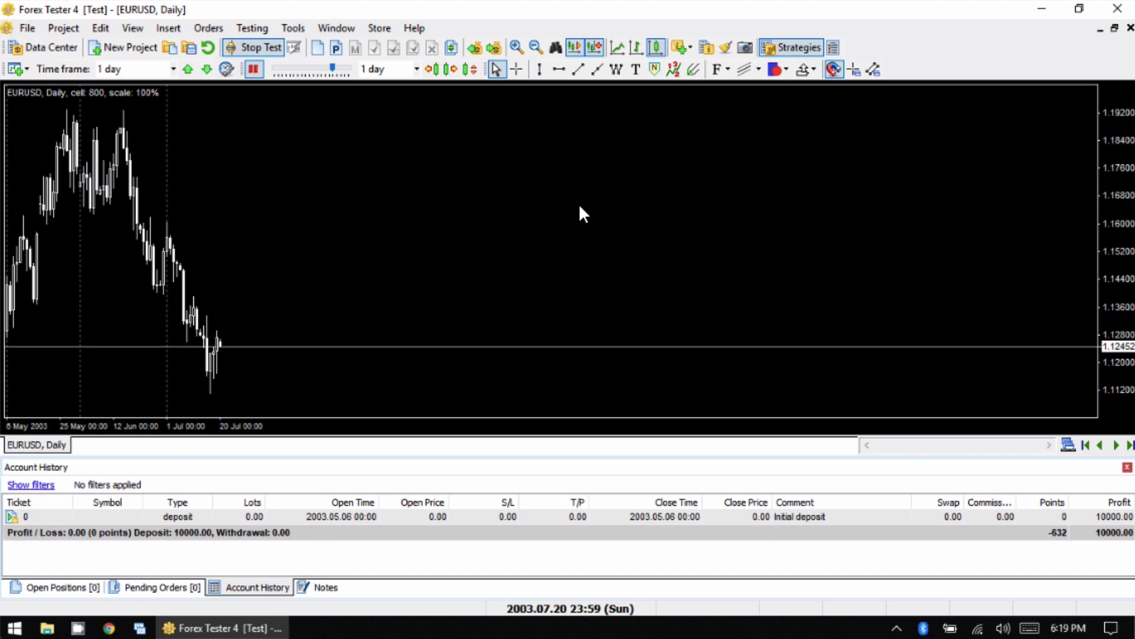
key("F12")
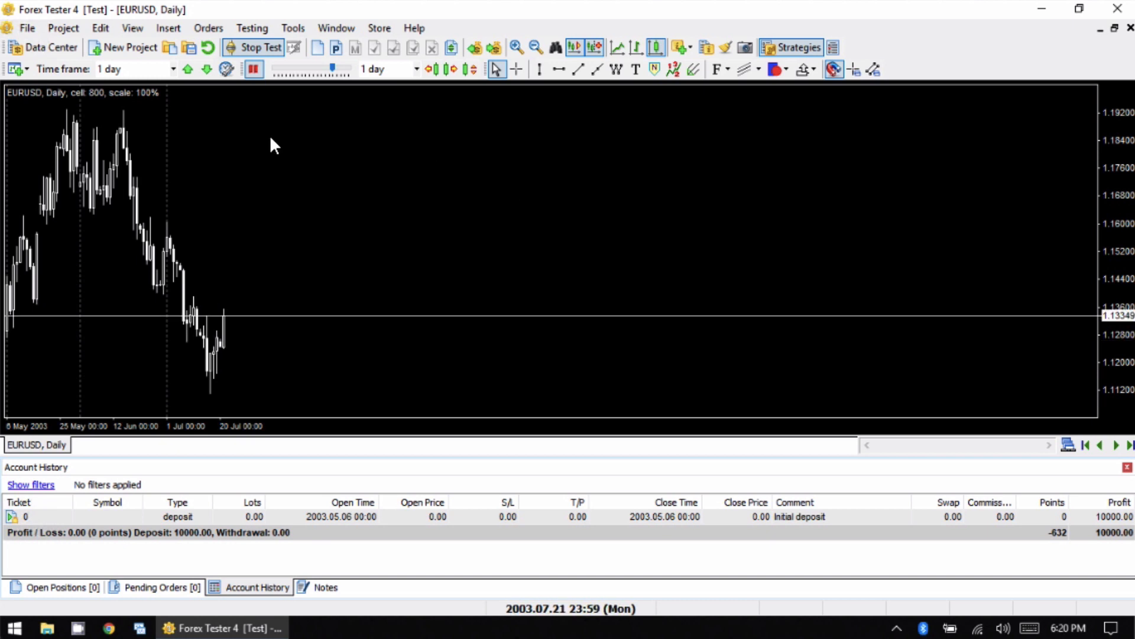
Step: Run the test in short bursts, lowering the testing speed slightly, and pause it at 24 August 2003
mouse_move(332, 67)
left_mouse_down()
mouse_move(342, 67)
mouse_move(297, 68)
mouse_move(332, 69)
left_mouse_up()
left_click(249, 70)
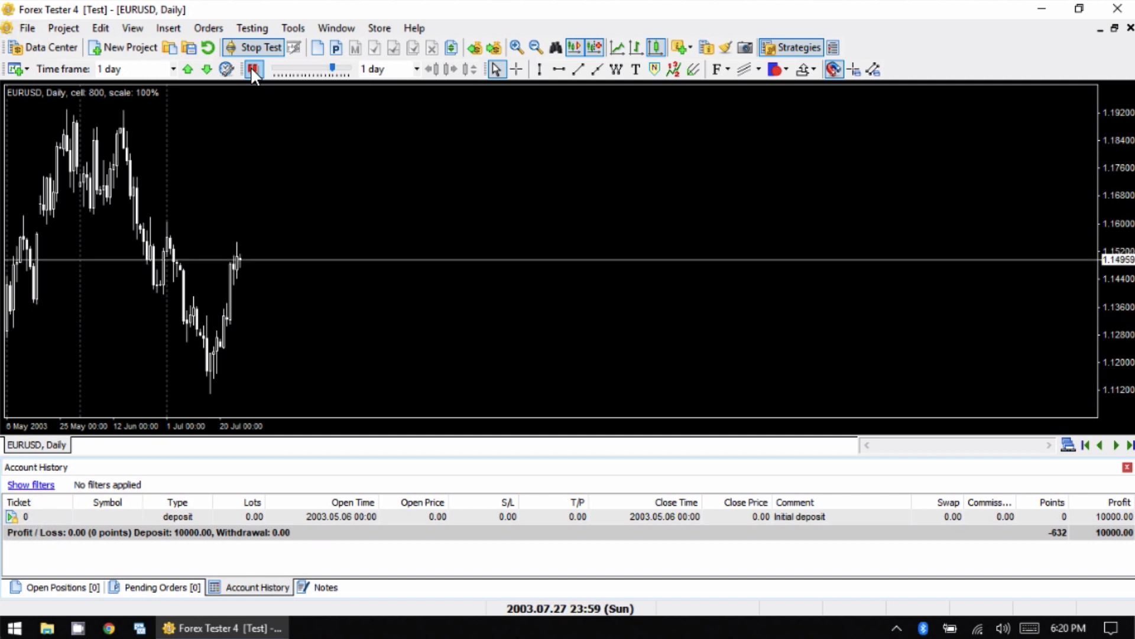
left_click(253, 69)
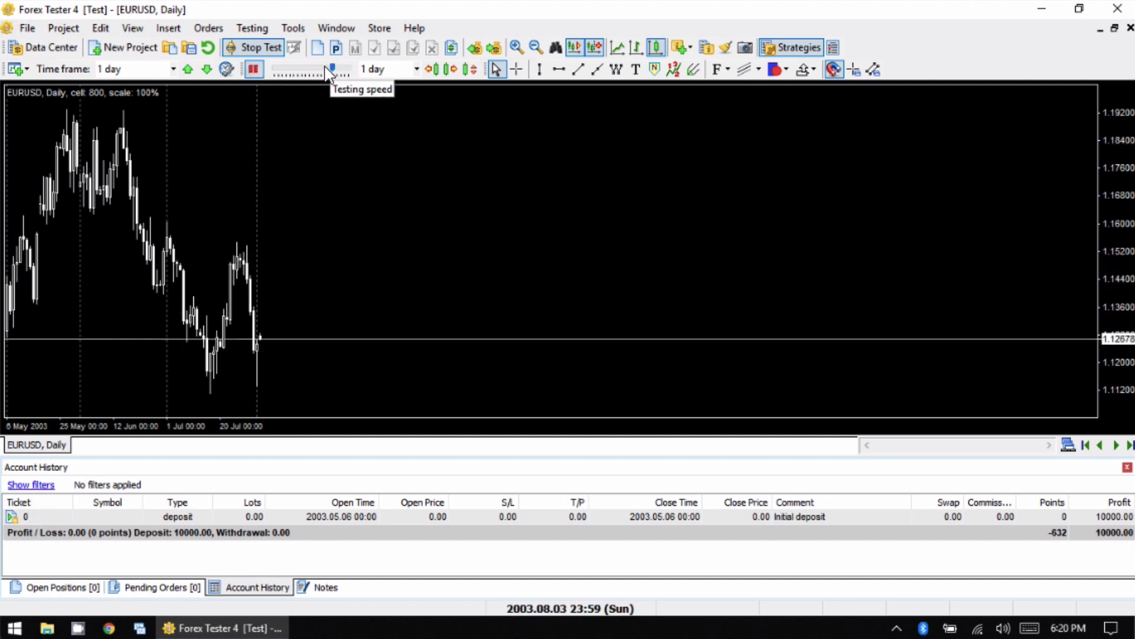
left_click(257, 70)
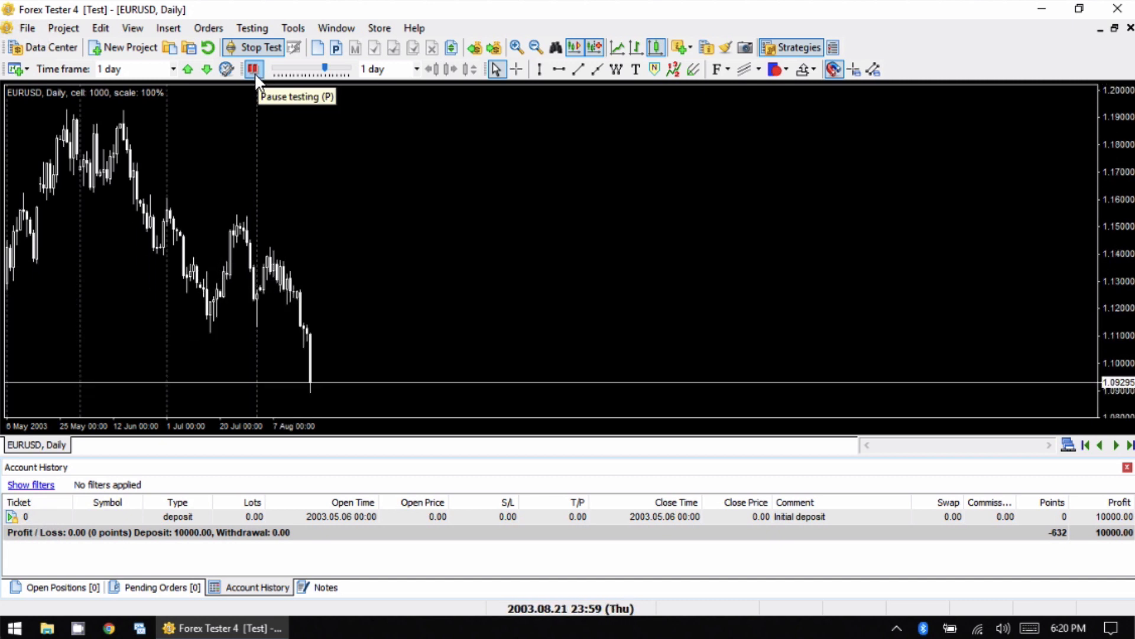
left_click(255, 70)
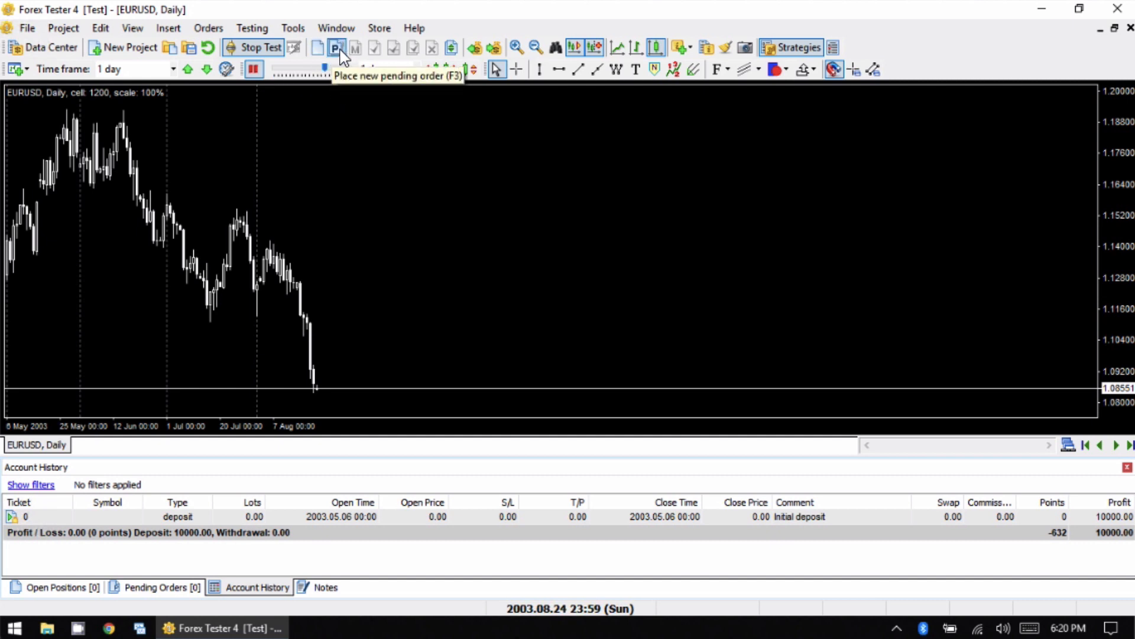
Step: Place a EURUSD market buy order with the stop loss at 1.07835 and the take profit at 1.10505, both picked on the chart
left_click(318, 48)
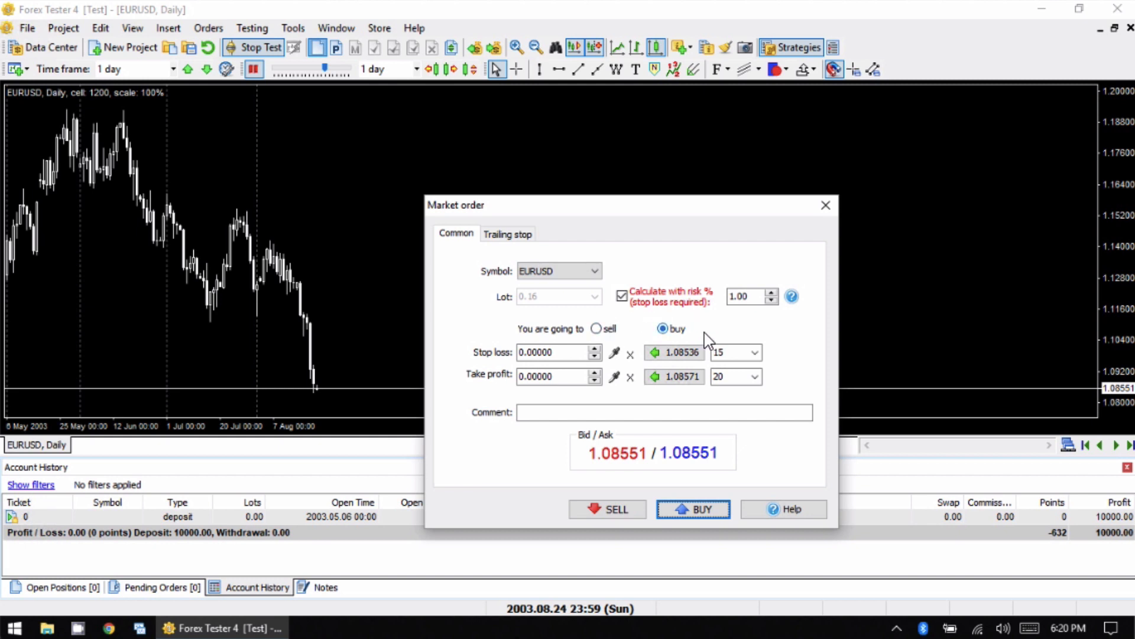
left_click(615, 353)
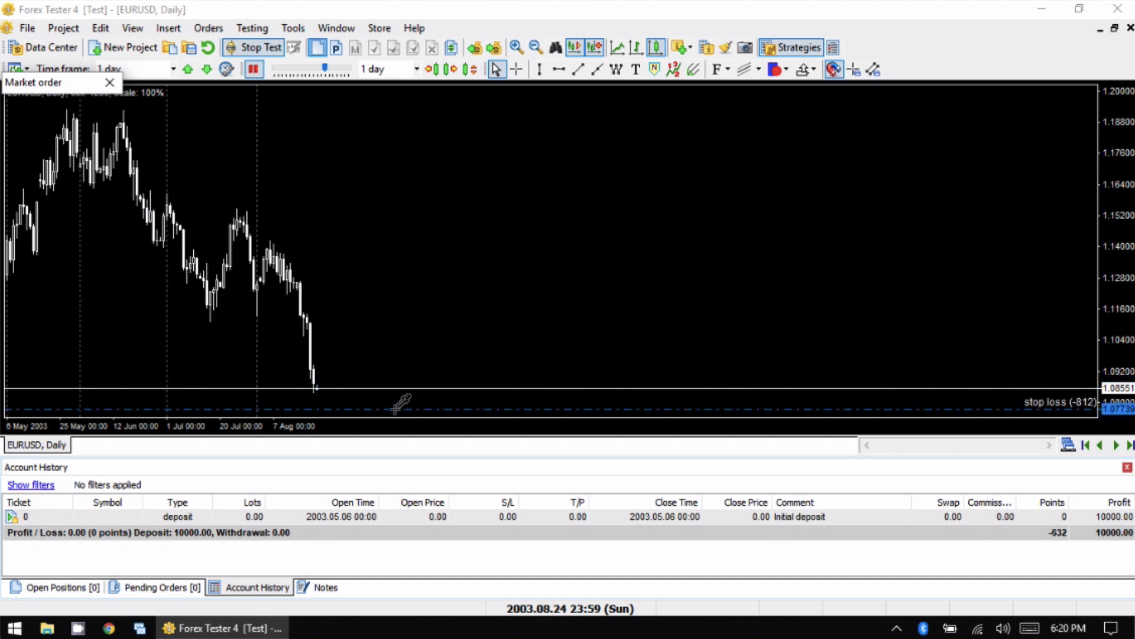
left_click(397, 407)
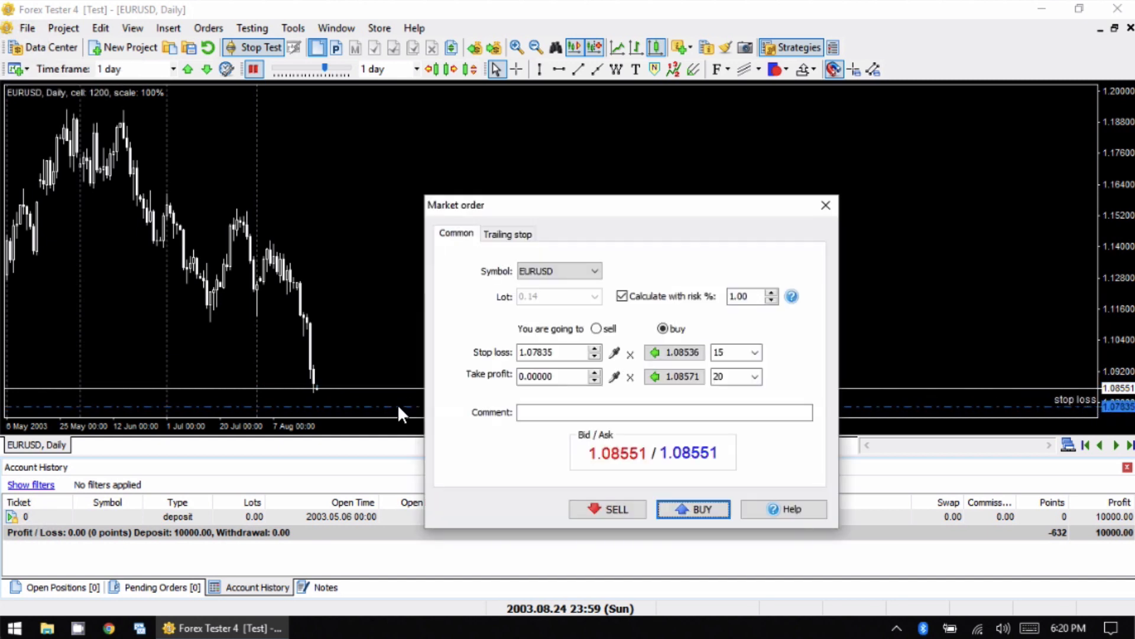
left_click(615, 377)
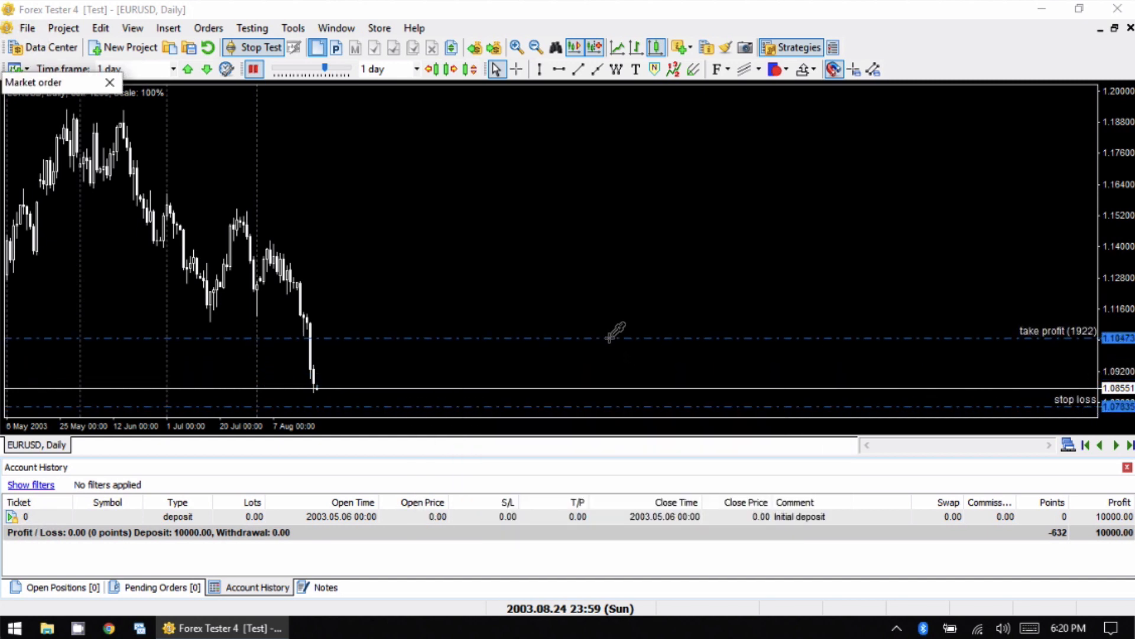
left_click(609, 337)
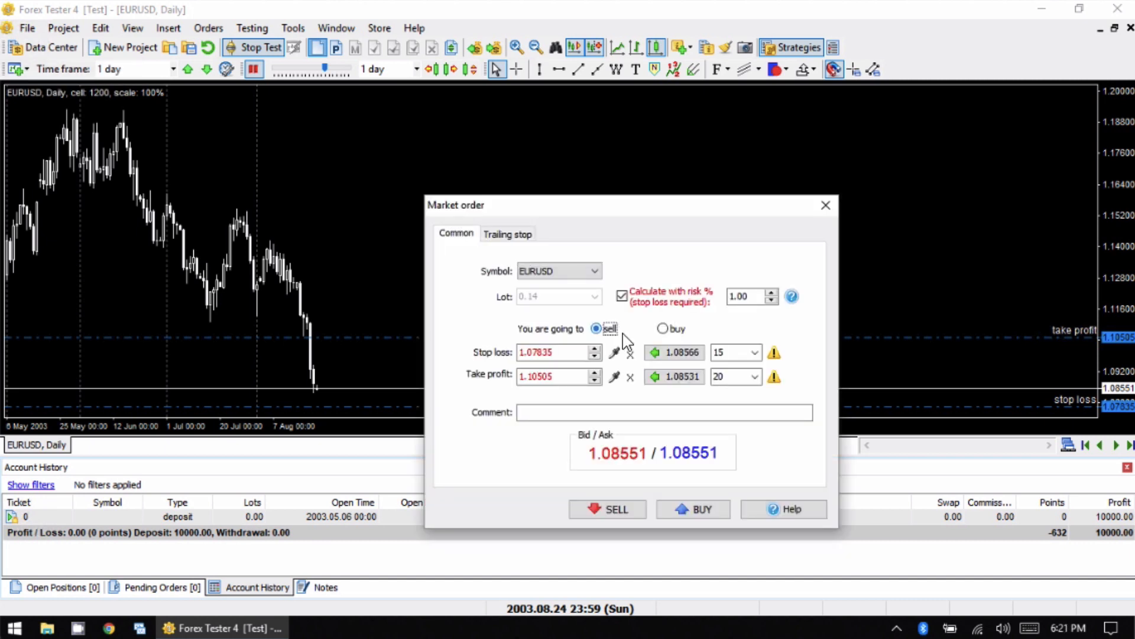
left_click(663, 329)
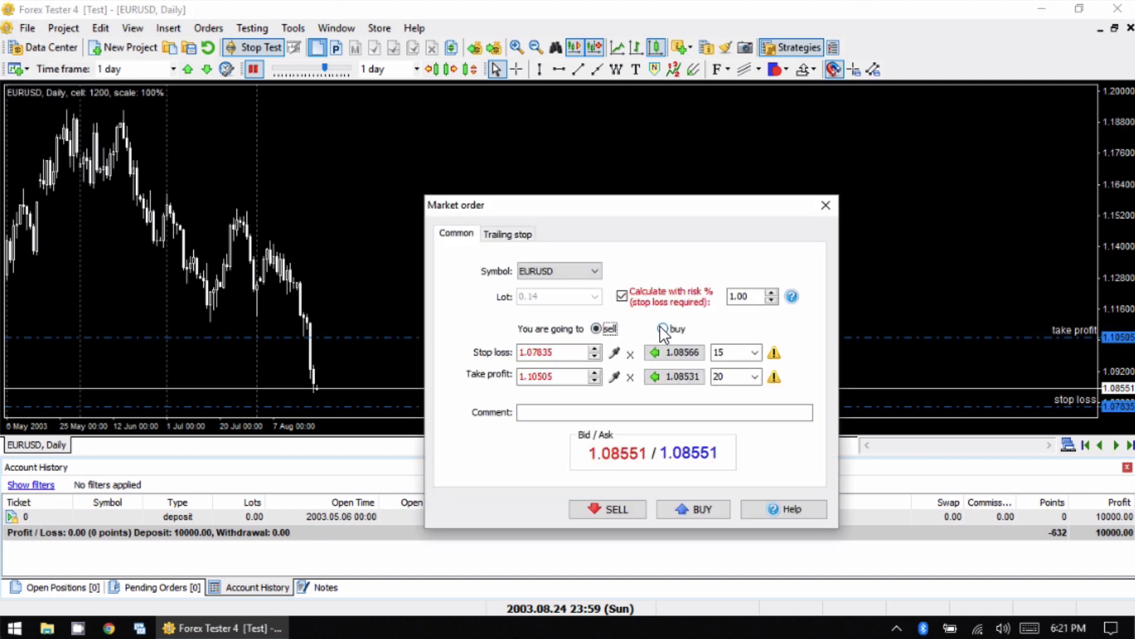
left_click(690, 510)
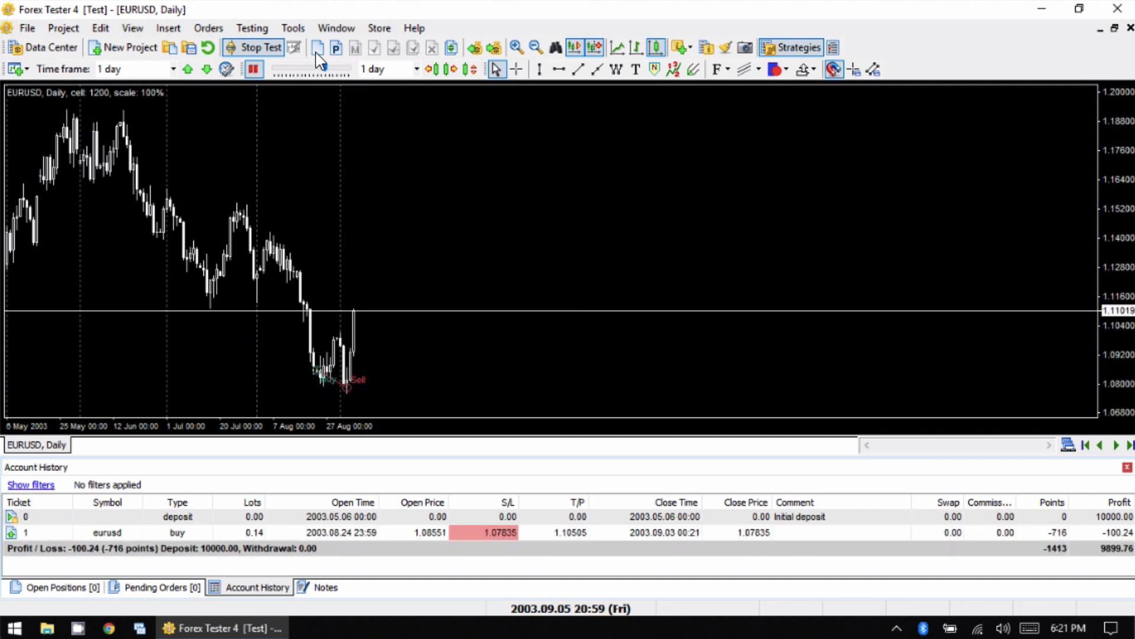
Step: Review the order types offered for a EURUSD pending order, and leave without placing one
left_click(336, 49)
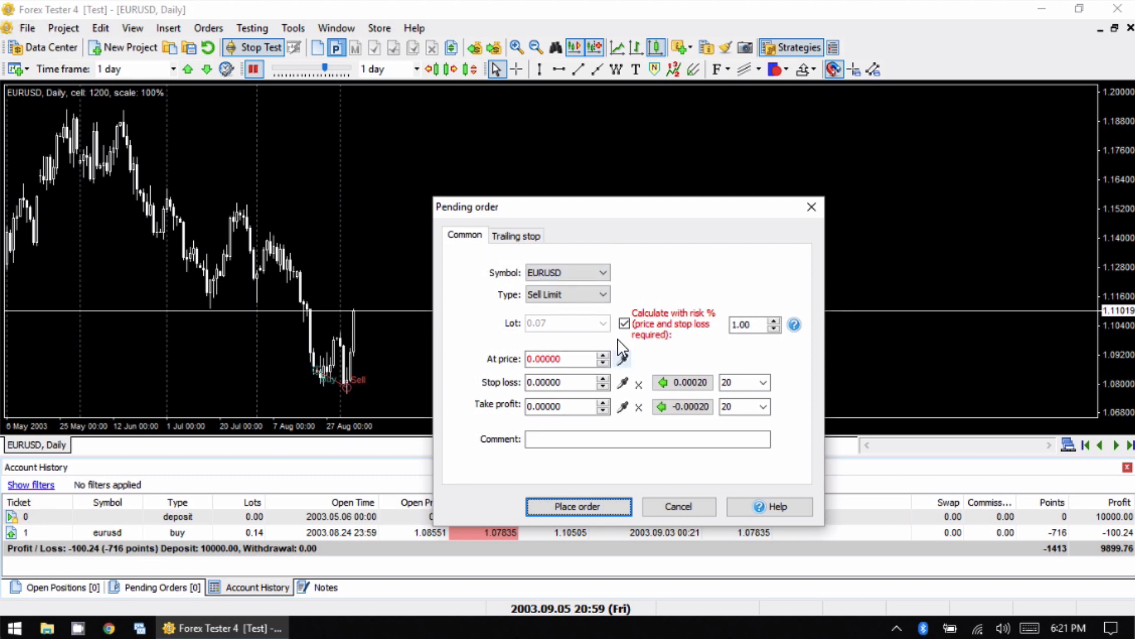
left_click(602, 294)
left_click(672, 298)
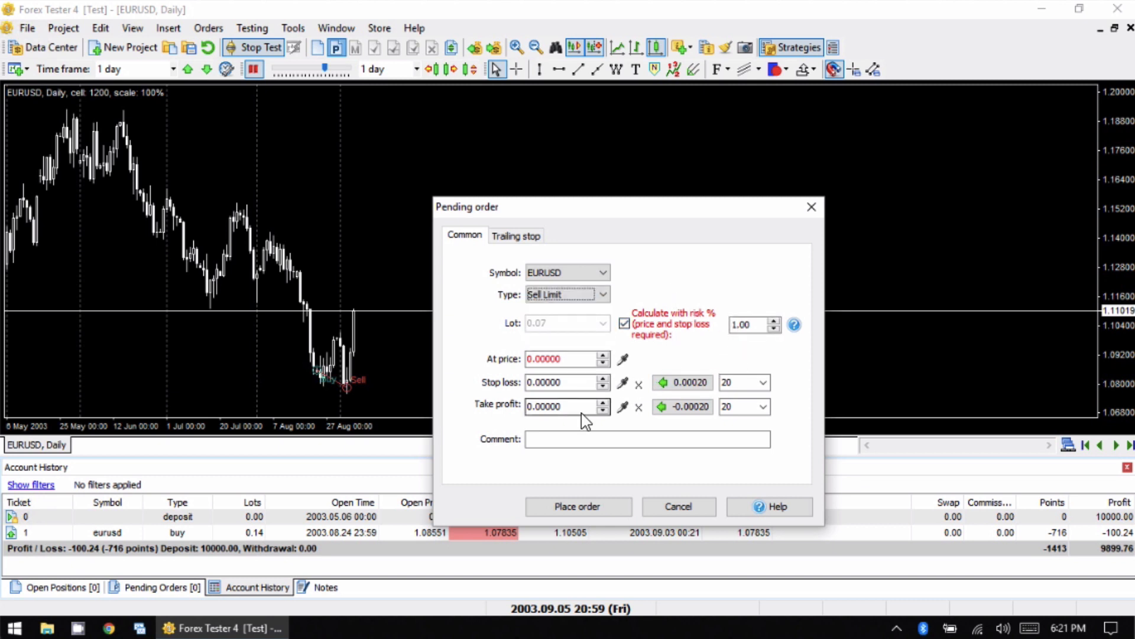
key("Escape")
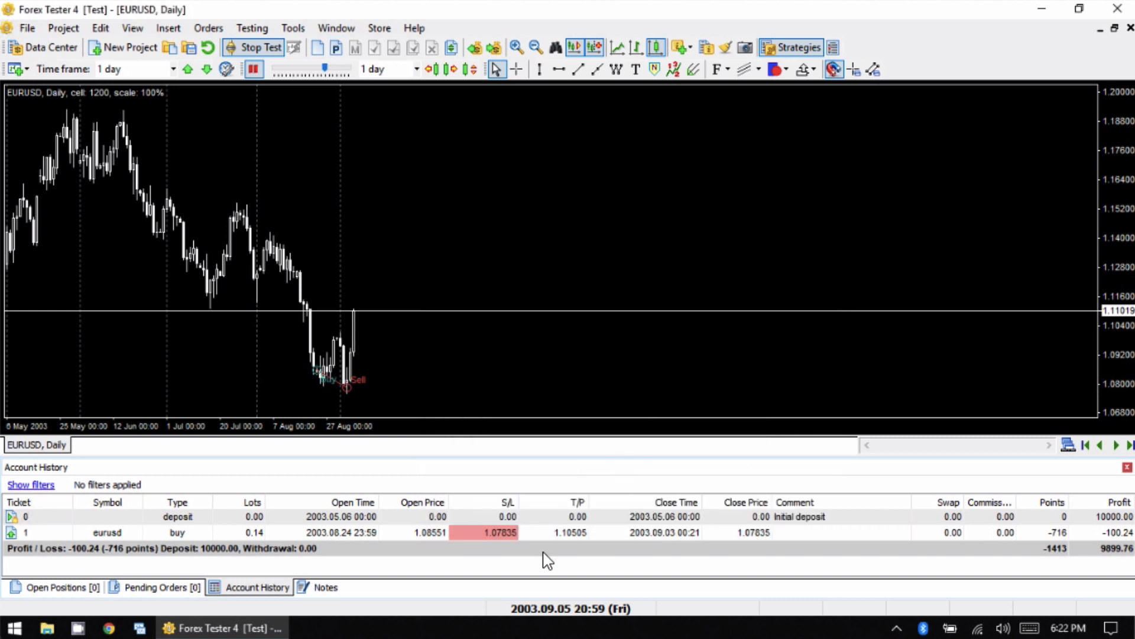
Step: Examine how the account history is exported to a file, including the choice of save location, without saving anything
left_click(556, 534)
right_click(555, 534)
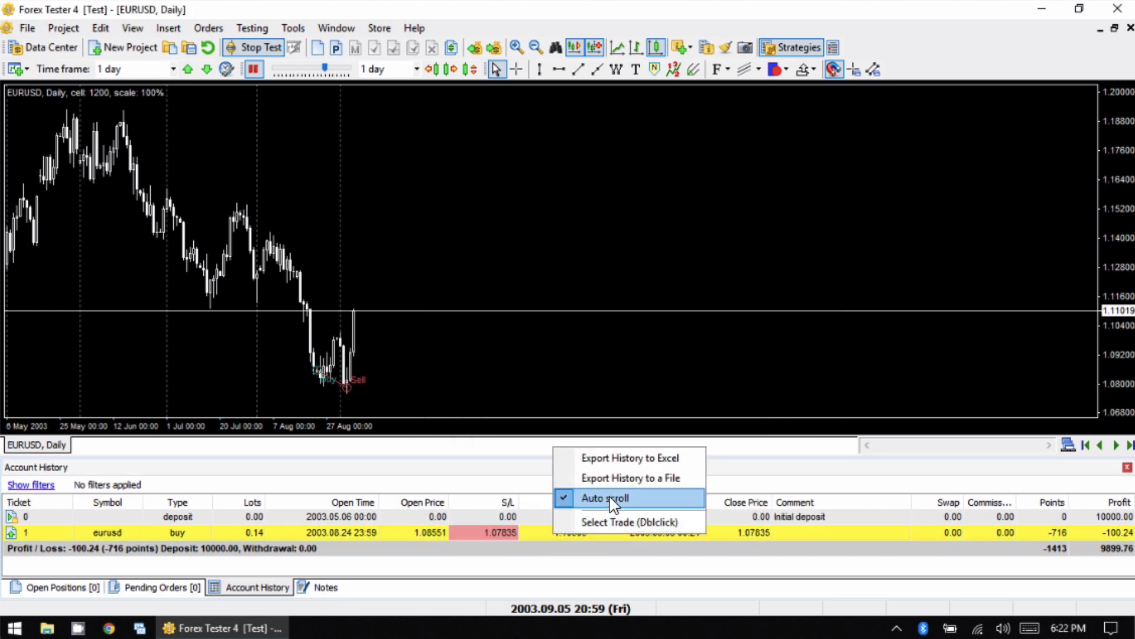
left_click(621, 479)
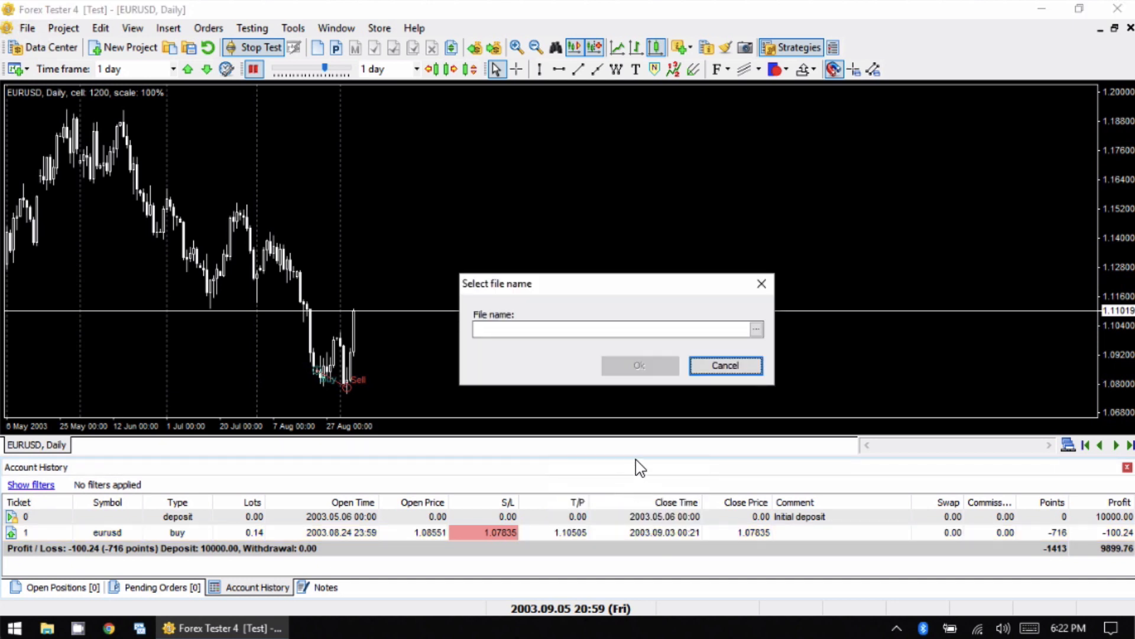
left_click(757, 329)
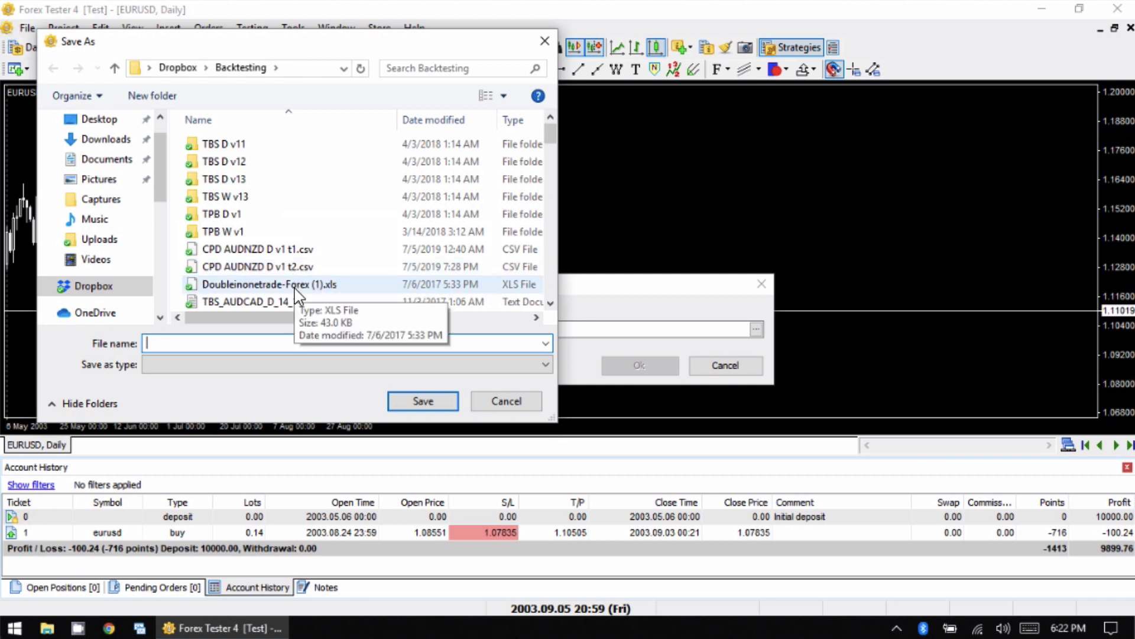
left_click(496, 402)
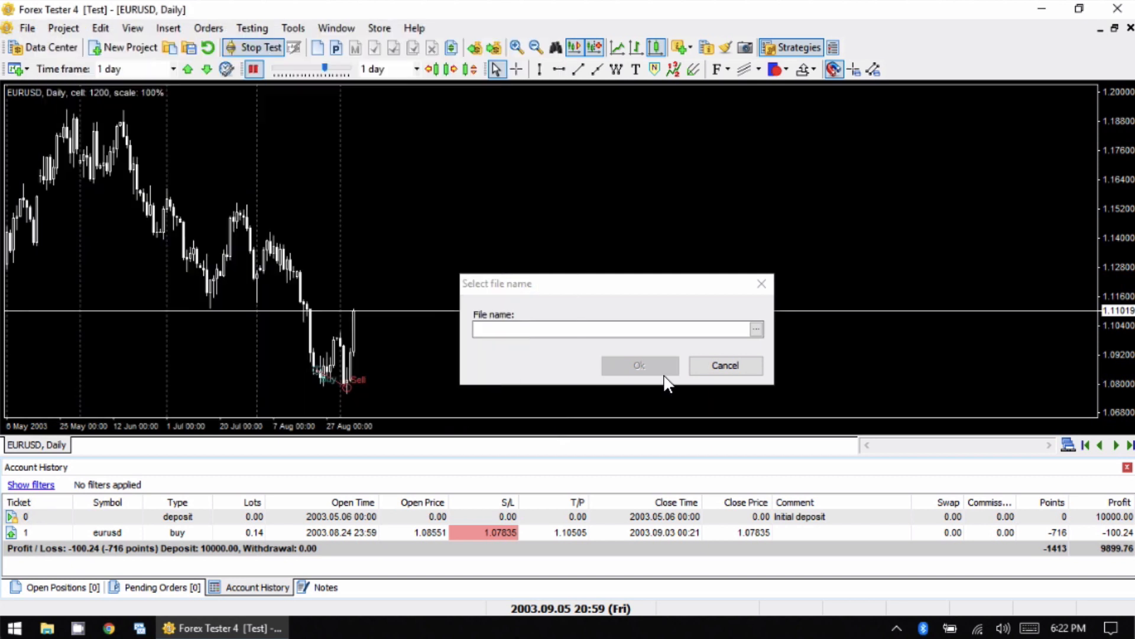
left_click(726, 366)
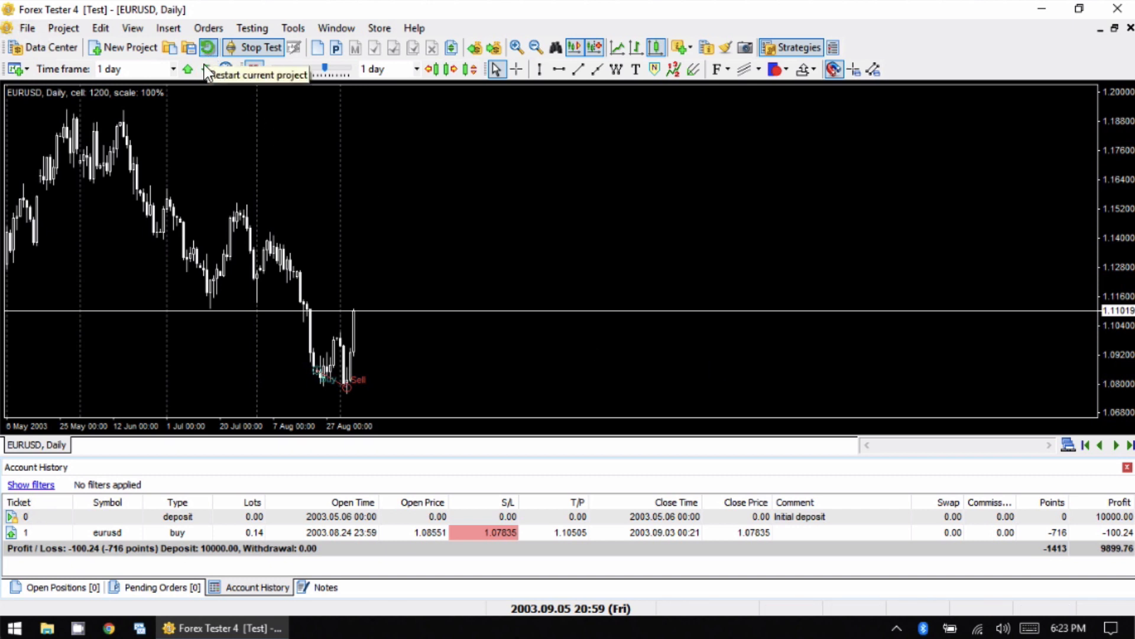
Step: Start a new project named Test, overwriting the existing project of that name
left_click(118, 51)
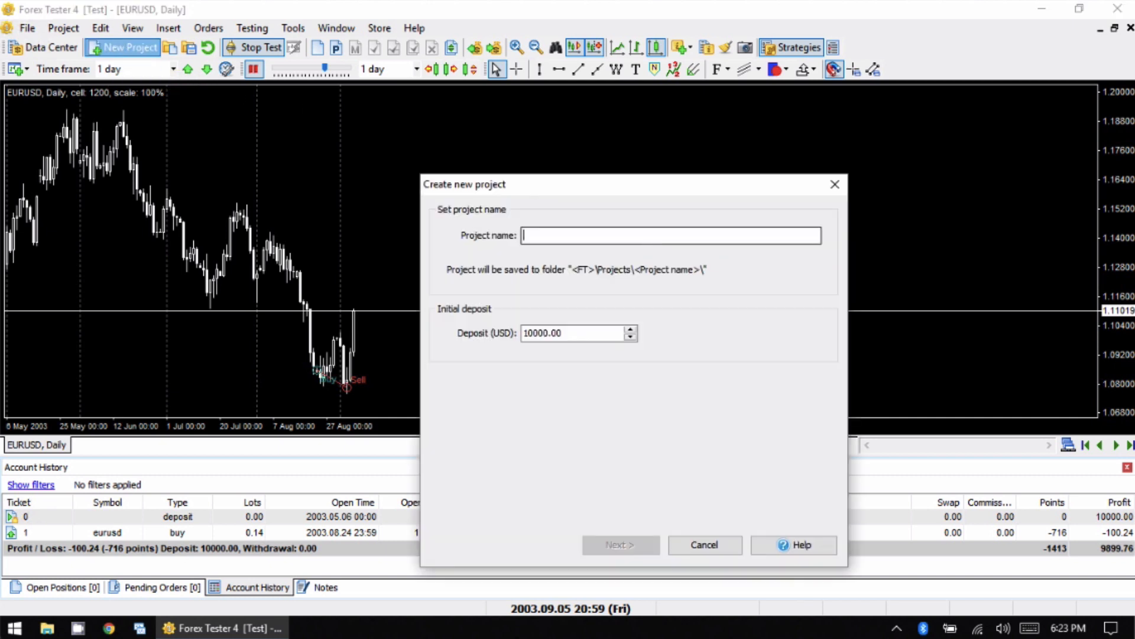
type("Test")
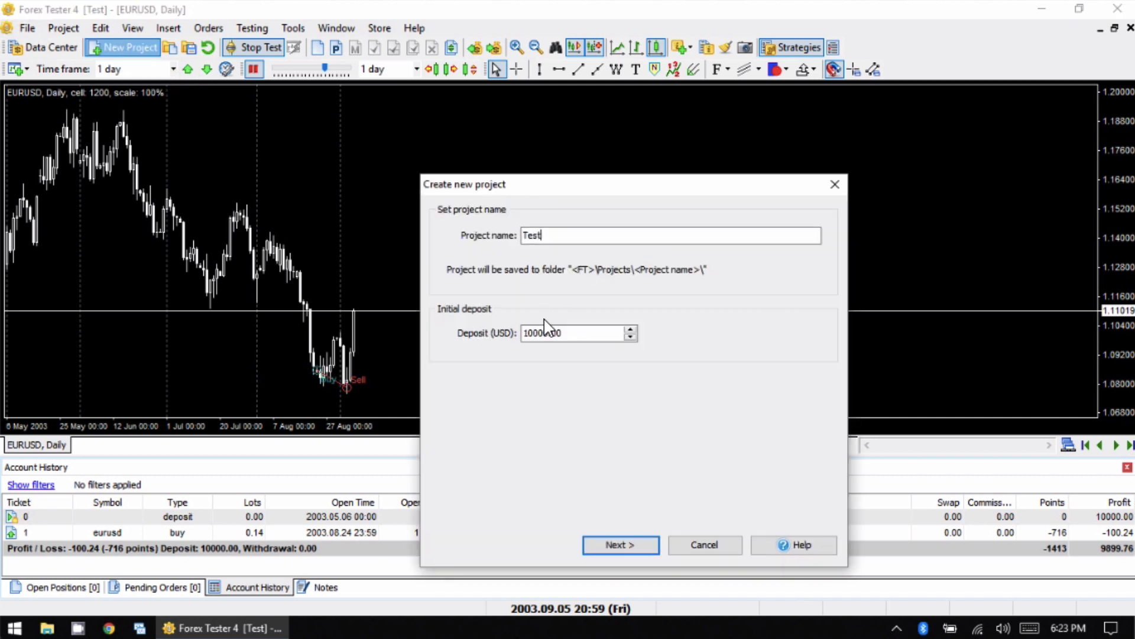
left_click(641, 549)
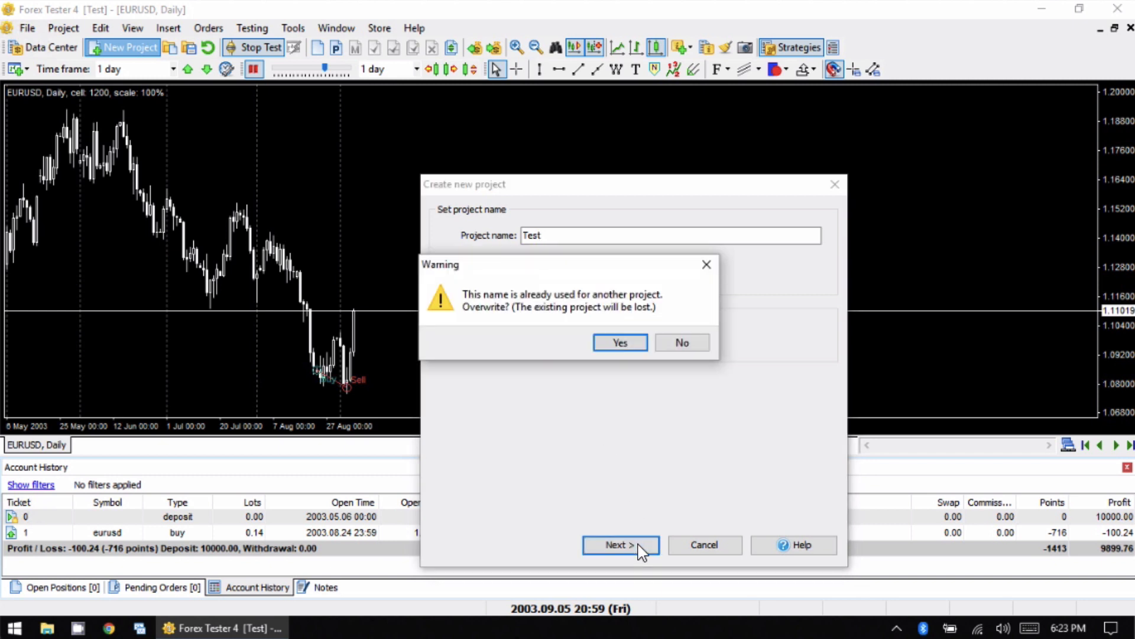
left_click(624, 345)
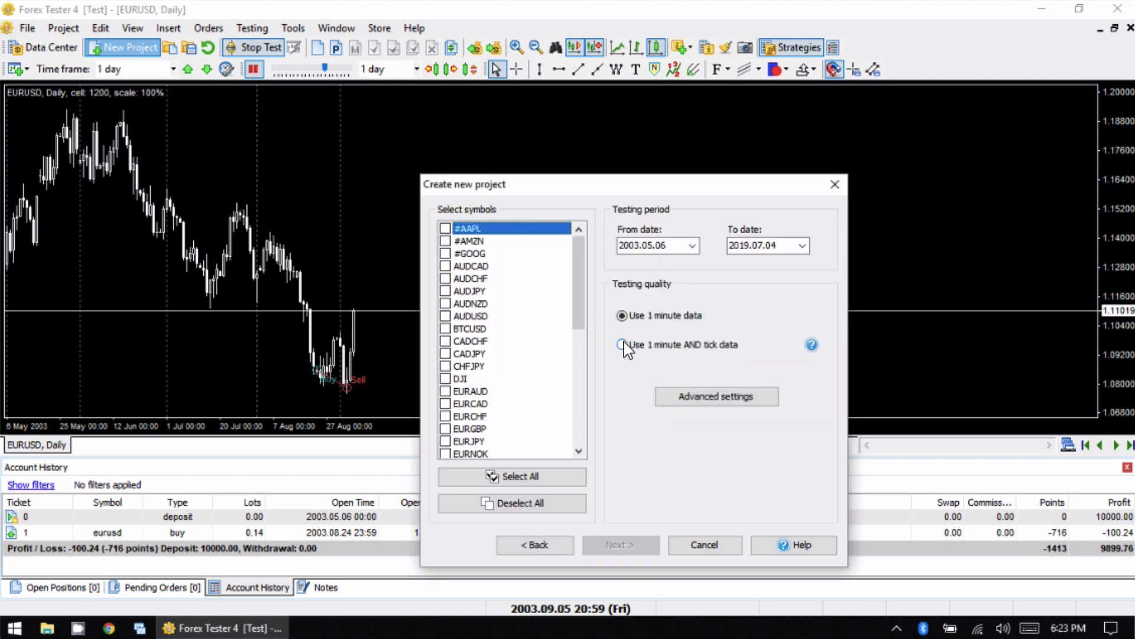
Step: Include EURUSD as the only symbol to test in the new project
left_click(447, 272)
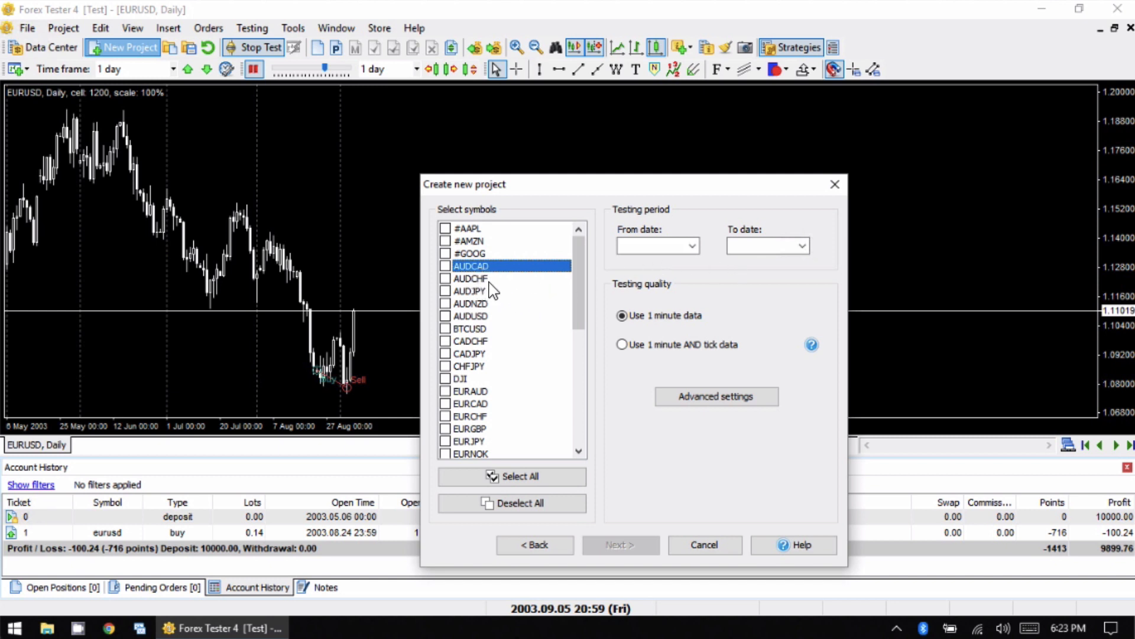
key("Down")
left_click(484, 318)
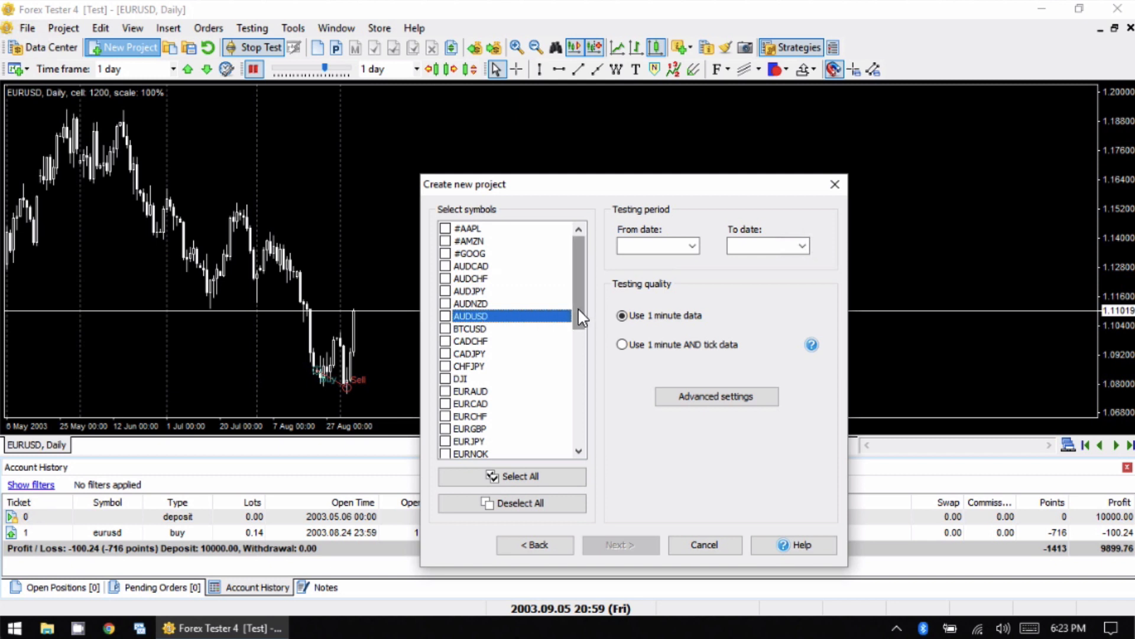
left_click_drag(581, 318, 579, 379)
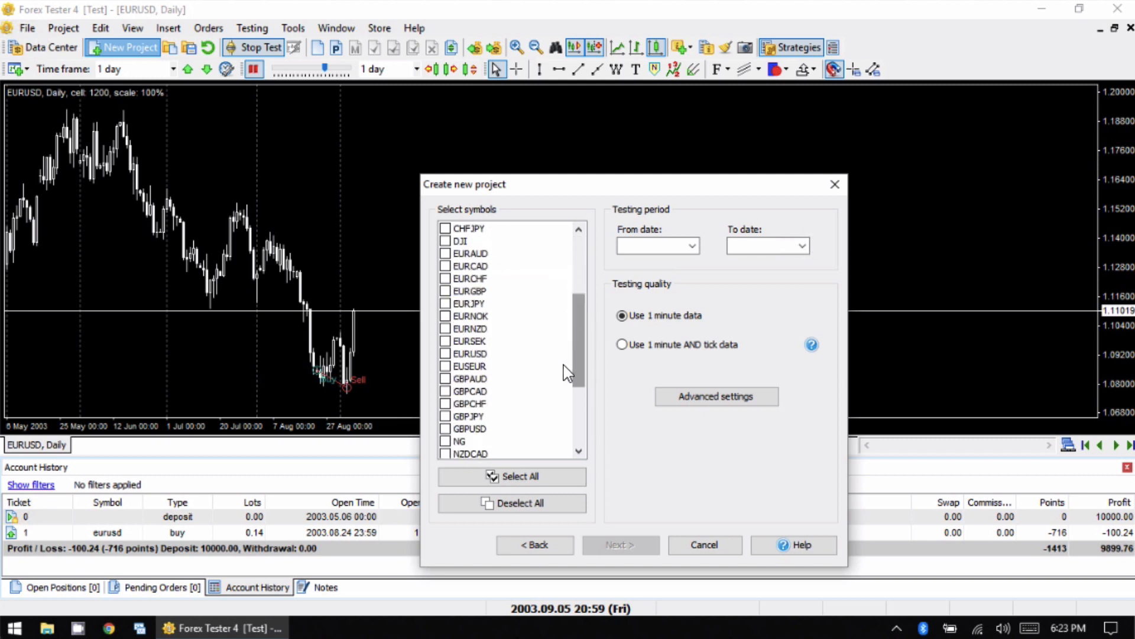
left_click(508, 355)
left_click(446, 355)
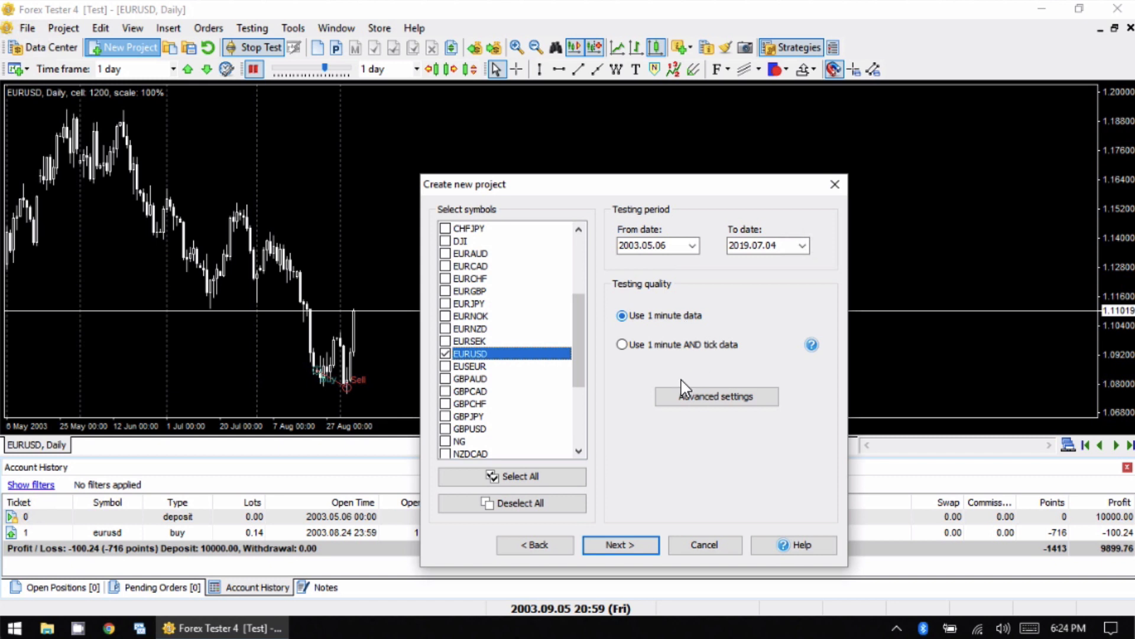
Step: Create the project with the default time zone and start date settings, and pause the newly started test
left_click(628, 546)
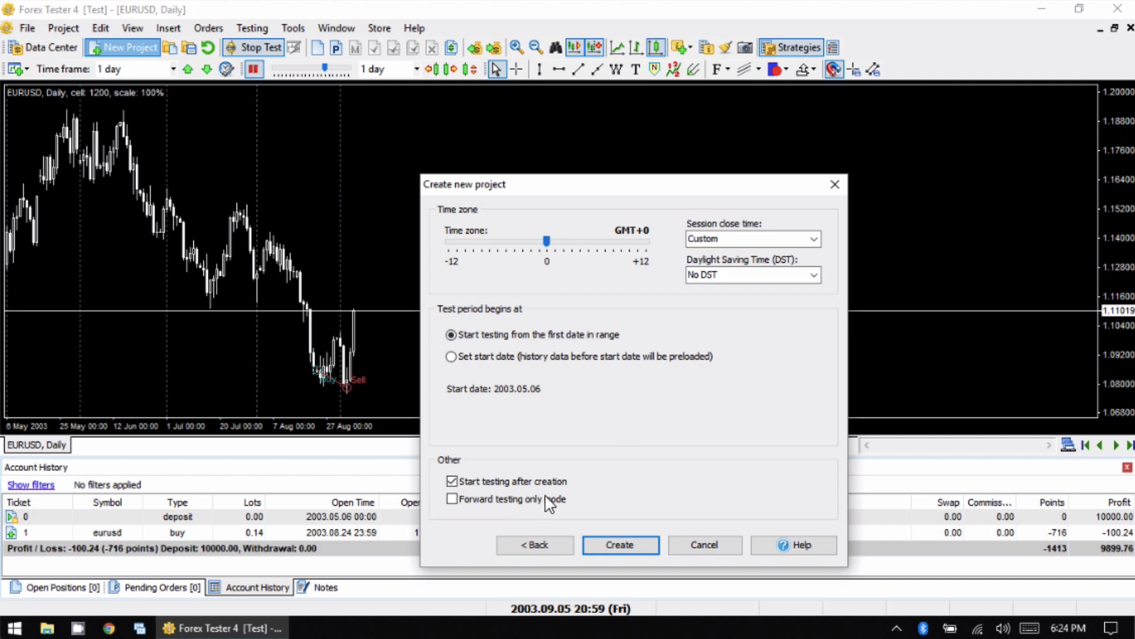
left_click(620, 544)
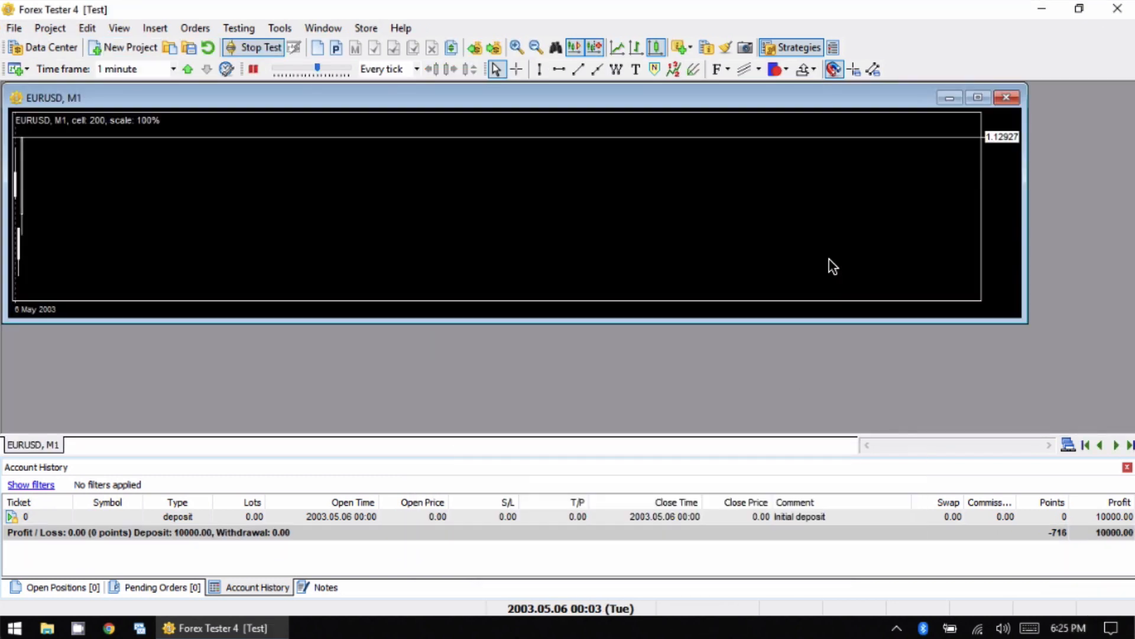
left_click(252, 67)
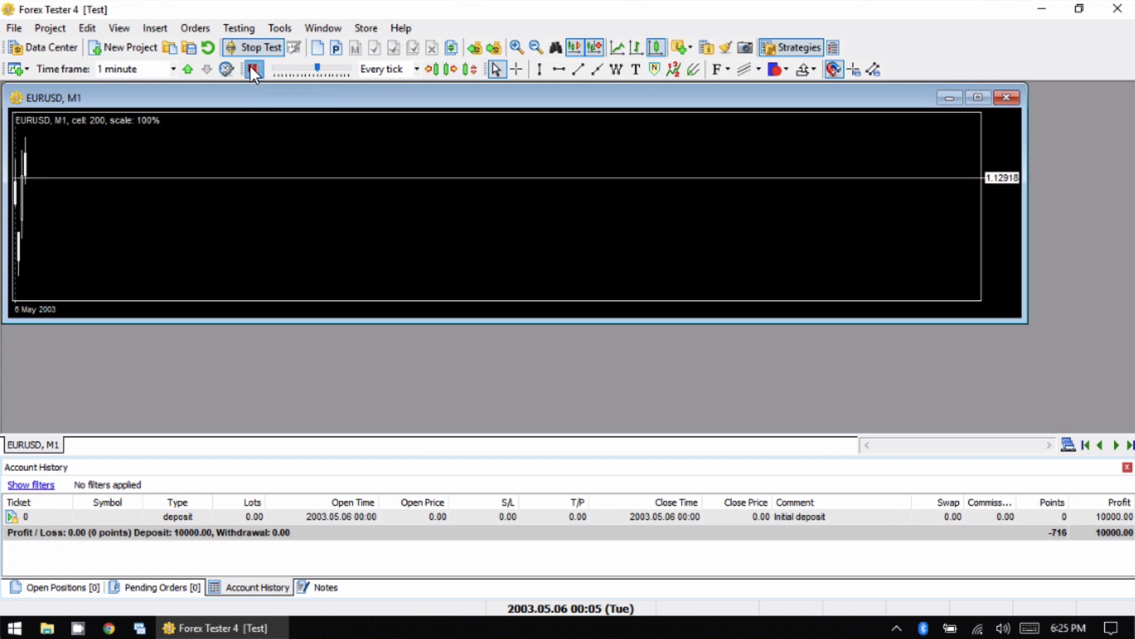